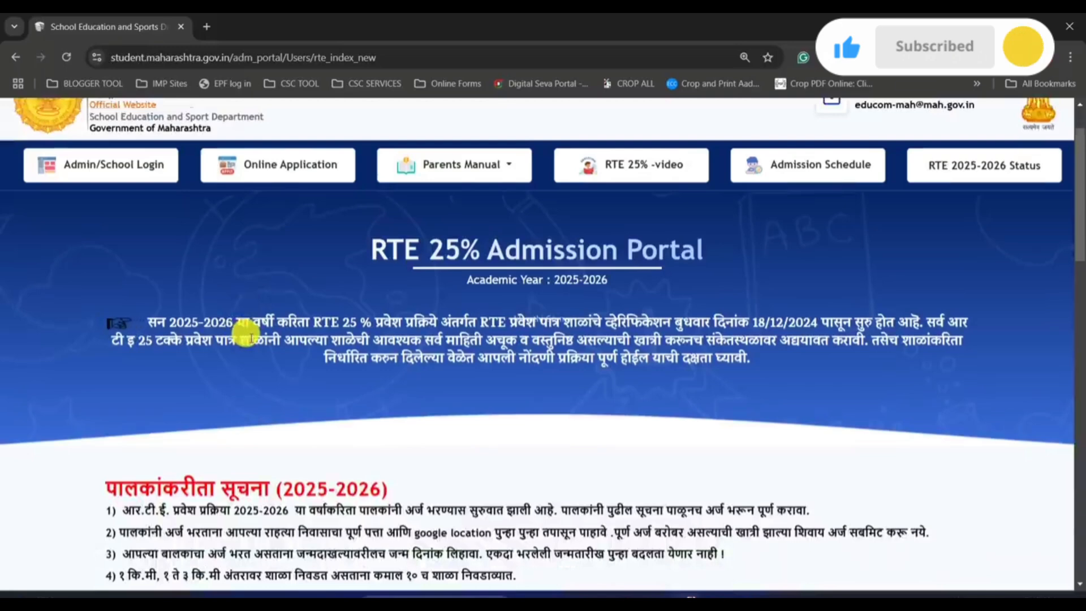
Step: Read through the parents' instructions for 2025-2026 on the RTE 25% Admission Portal page
{"action": "scroll", "coordinate": [246, 334], "scroll_direction": "down", "scroll_amount": 2}
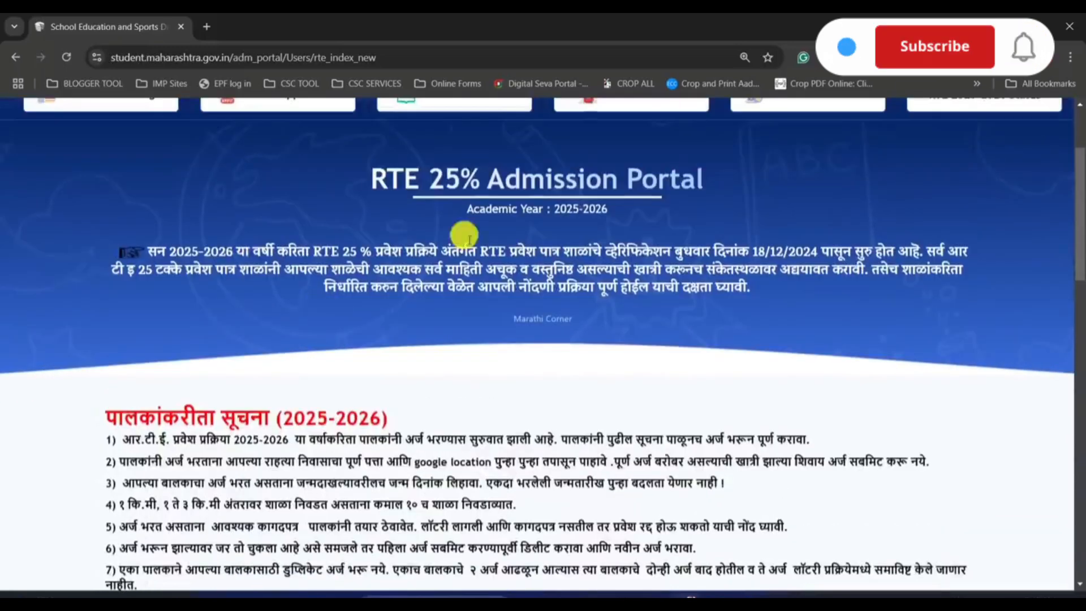
{"action": "scroll", "coordinate": [199, 293], "scroll_direction": "down", "scroll_amount": 4}
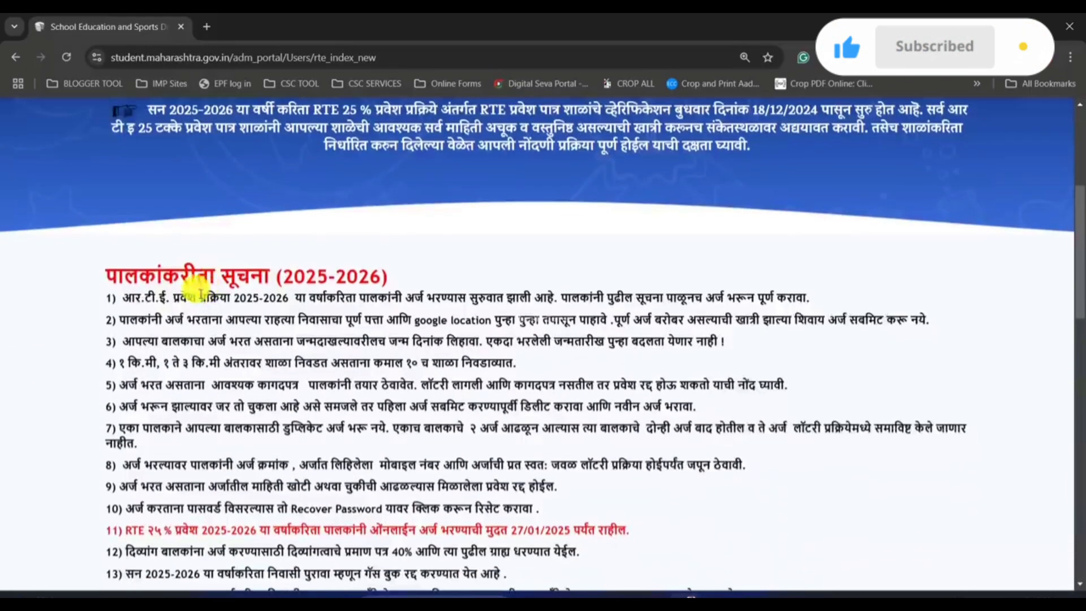
{"action": "left_click_drag", "start_coordinate": [140, 276], "coordinate": [386, 275]}
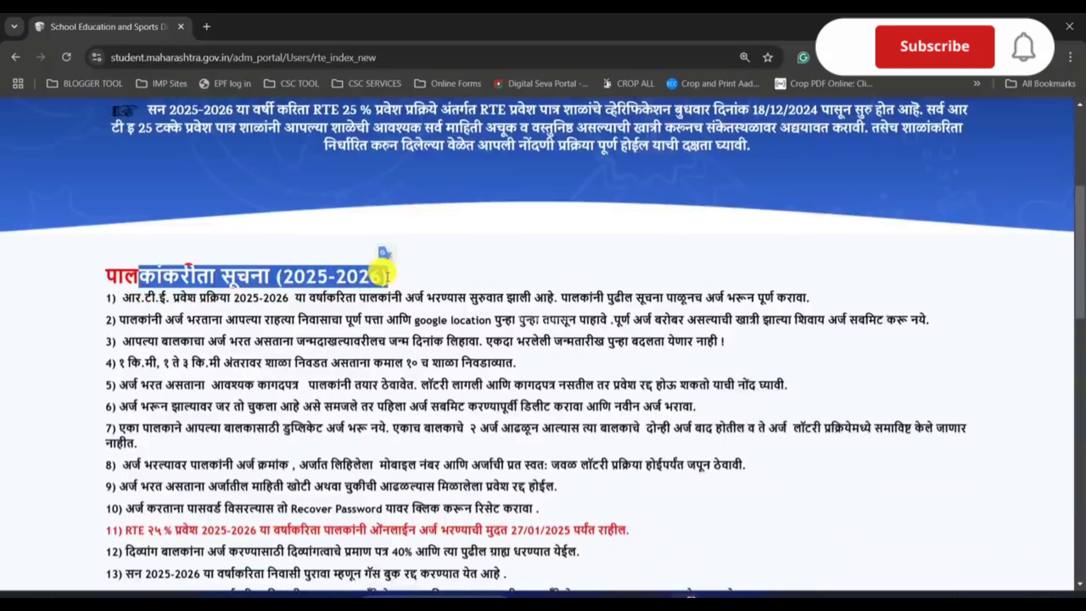
{"action": "scroll", "coordinate": [340, 275], "scroll_direction": "down", "scroll_amount": 4}
{"action": "left_click", "coordinate": [300, 273]}
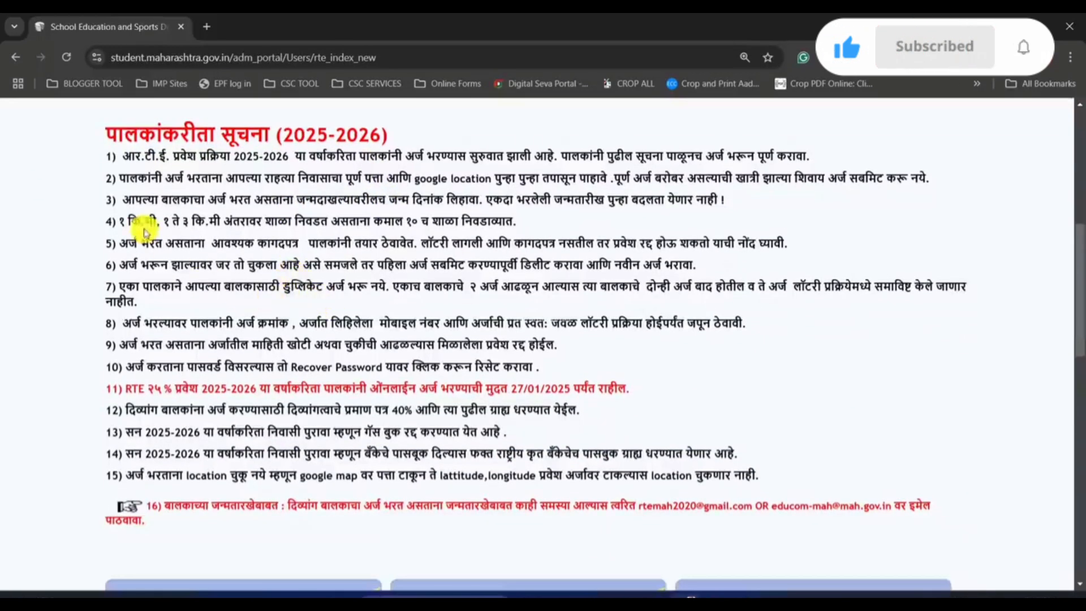
{"action": "left_click_drag", "start_coordinate": [107, 153], "coordinate": [756, 480]}
{"action": "left_click", "coordinate": [757, 480]}
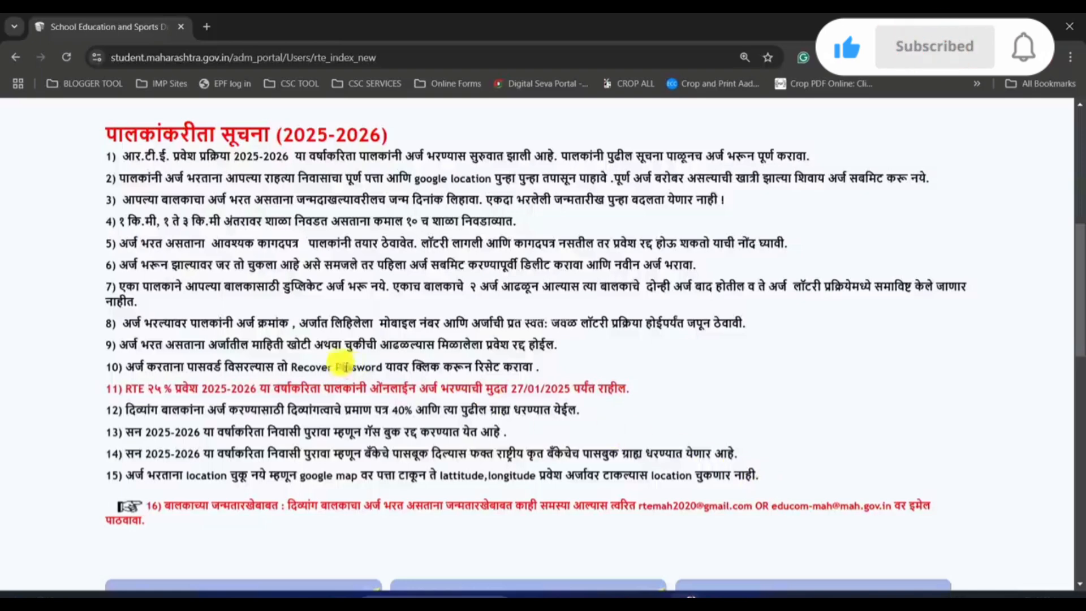
{"action": "scroll", "coordinate": [339, 365], "scroll_direction": "down", "scroll_amount": 1}
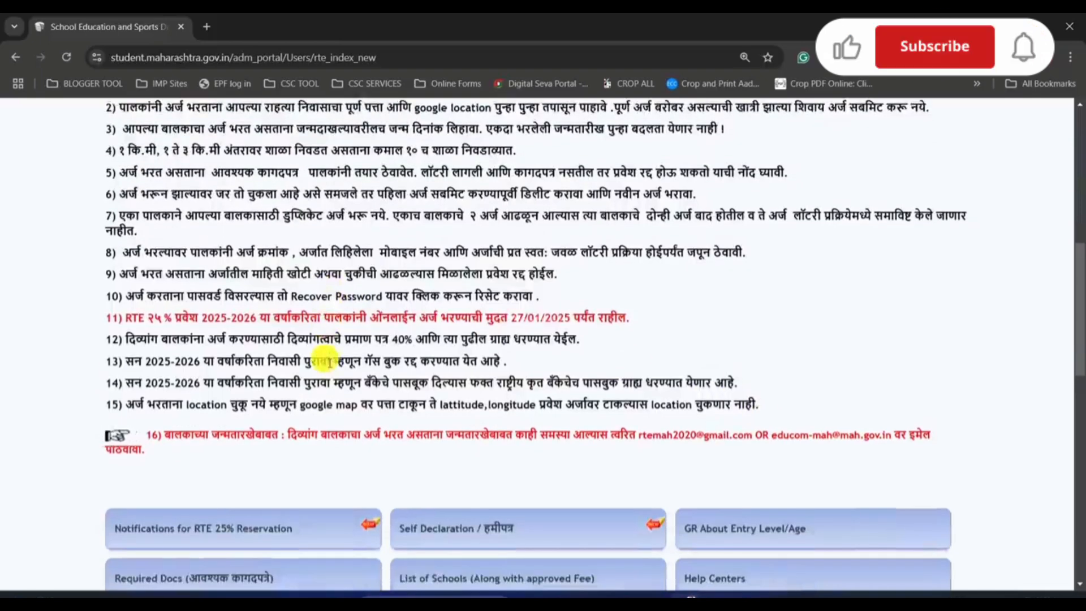
Step: Open the 2025-26 admission process notice dated 13/01/2025 from the Notifications for RTE 25% Reservation
{"action": "scroll", "coordinate": [325, 359], "scroll_direction": "down", "scroll_amount": 4}
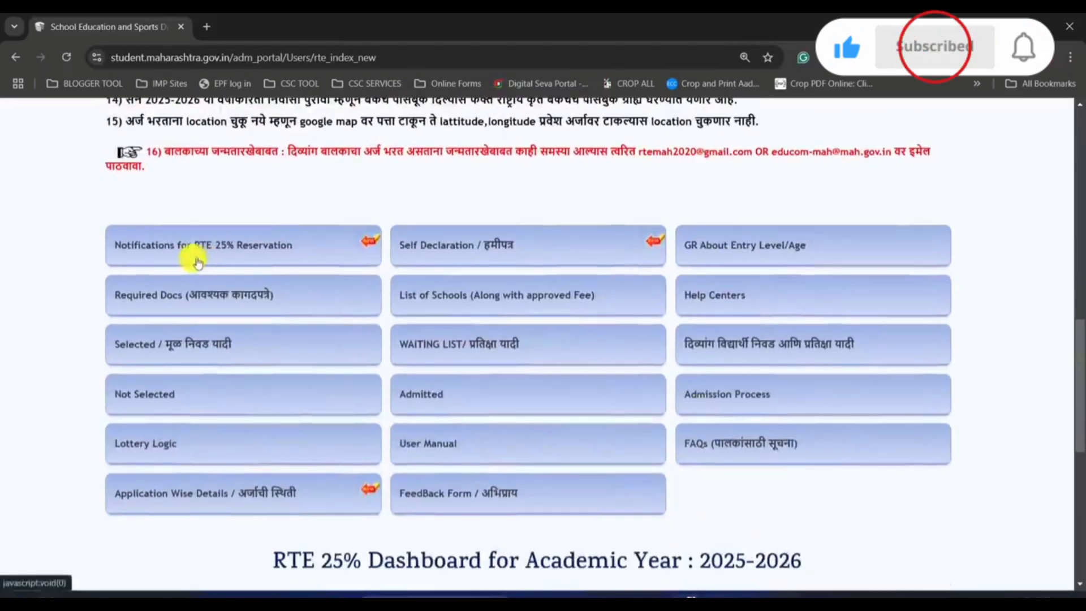
{"action": "left_click", "coordinate": [201, 249]}
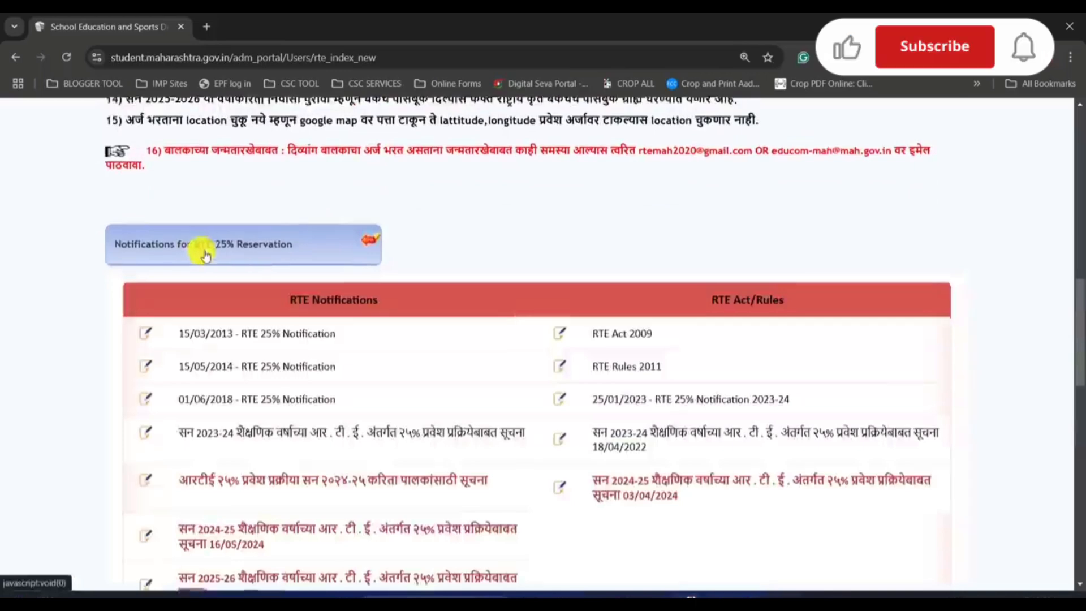
{"action": "scroll", "coordinate": [203, 252], "scroll_direction": "down", "scroll_amount": 2}
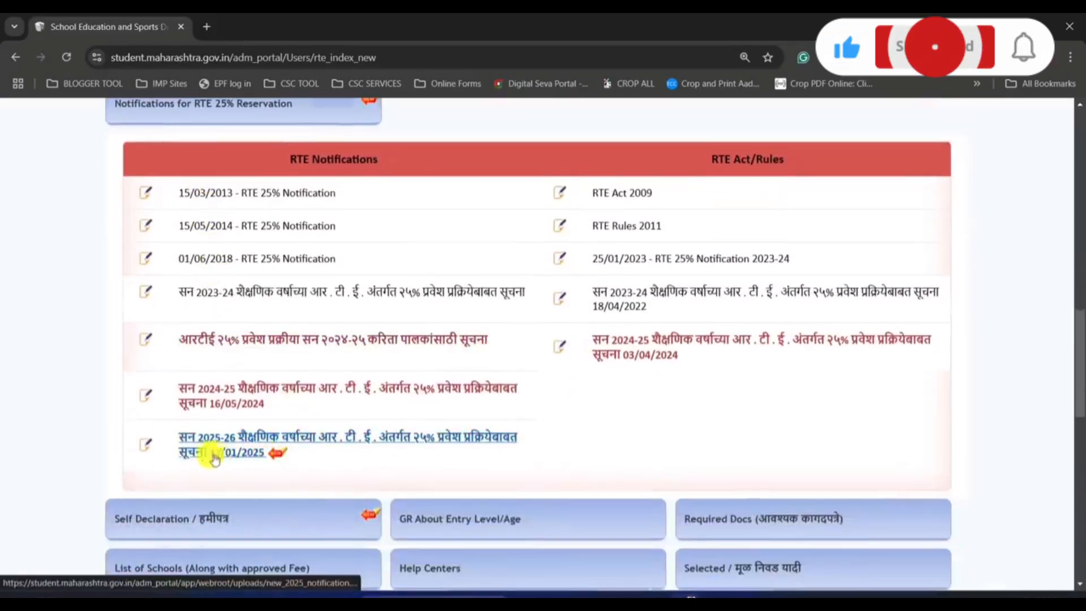
{"action": "left_click", "coordinate": [249, 452]}
Step: Skim the pages of the 2025 notification PDF and close it
{"action": "scroll", "coordinate": [553, 240], "scroll_direction": "down", "scroll_amount": 15}
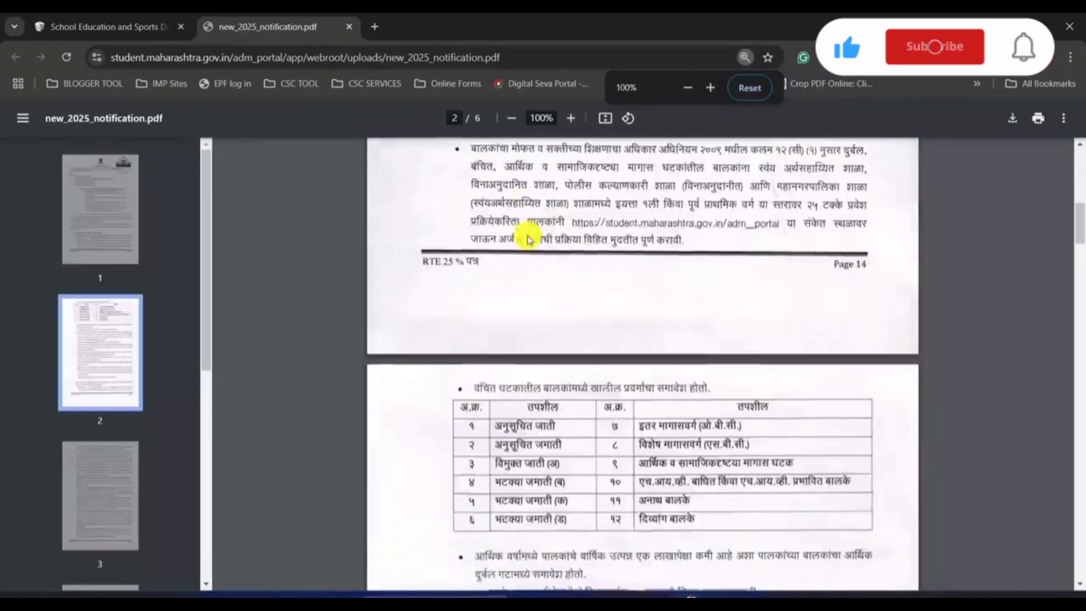
{"action": "scroll", "coordinate": [528, 239], "scroll_direction": "down", "scroll_amount": 20}
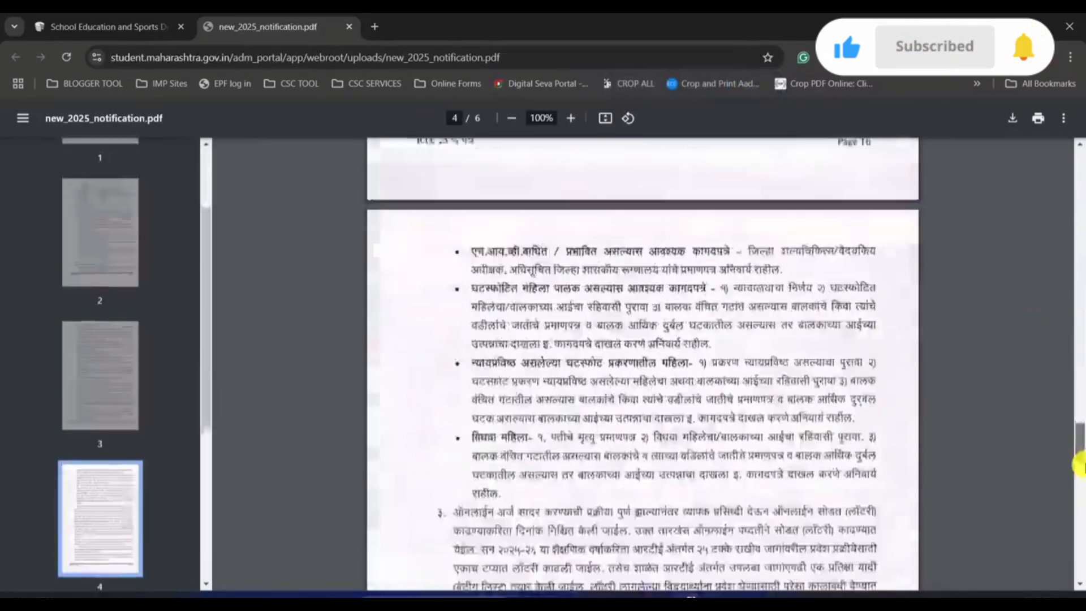
{"action": "left_click_drag", "start_coordinate": [1080, 464], "coordinate": [1080, 282]}
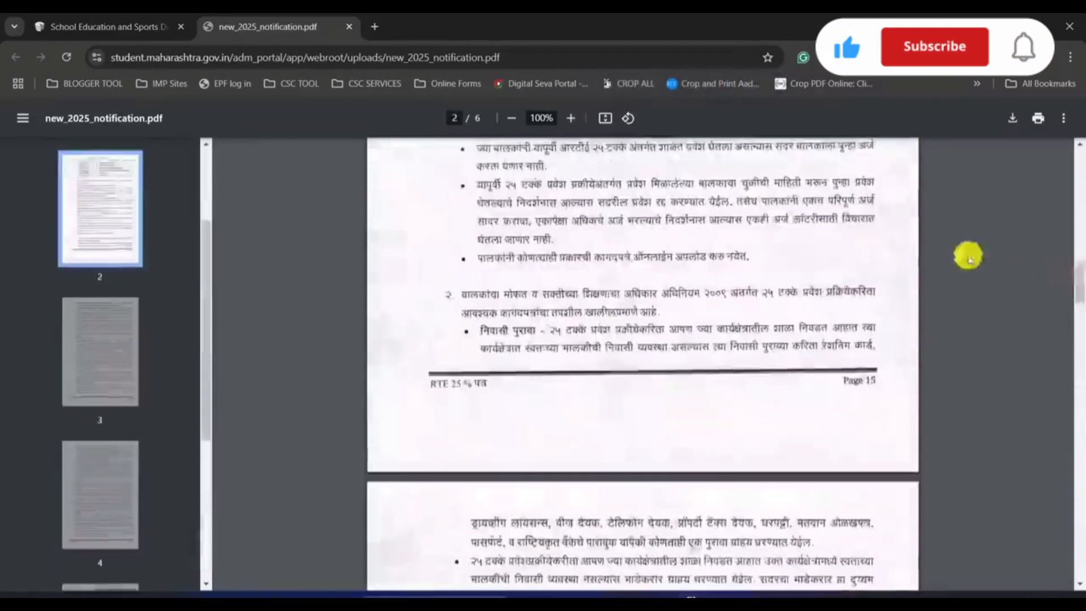
{"action": "scroll", "coordinate": [424, 165], "scroll_direction": "up", "scroll_amount": 6}
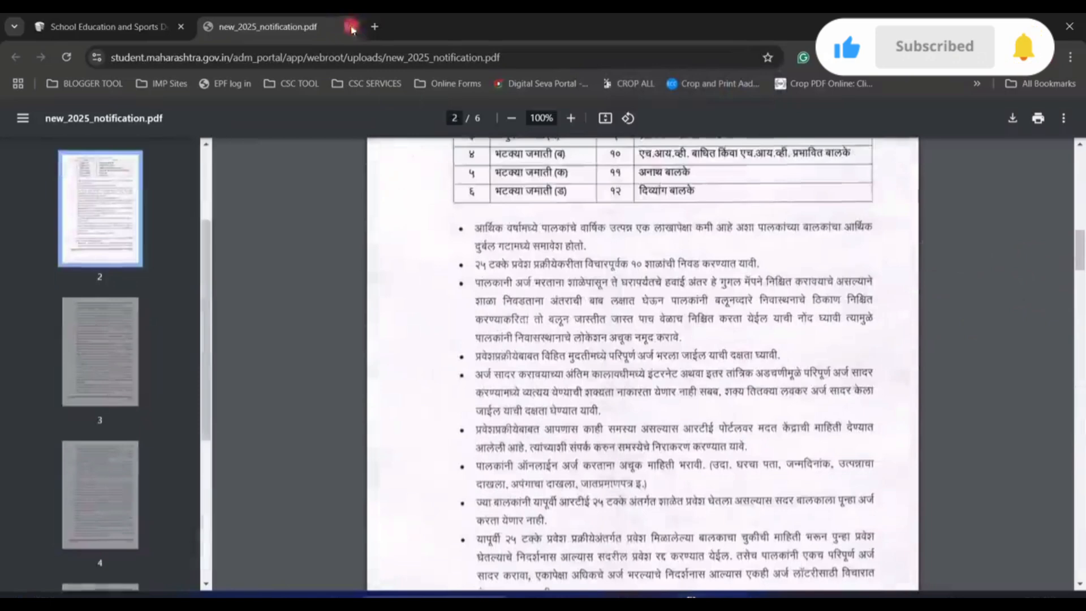
{"action": "left_click", "coordinate": [351, 27]}
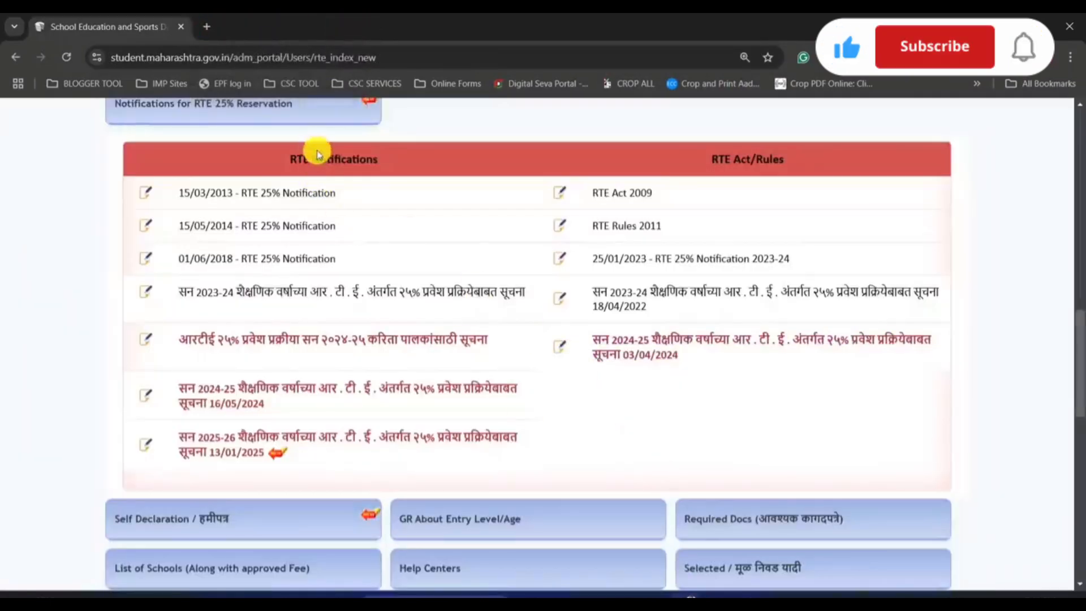
Step: Open the Age Rule 2025-26 document from the GR About Entry Level/Age section
{"action": "scroll", "coordinate": [582, 381], "scroll_direction": "down", "scroll_amount": 4}
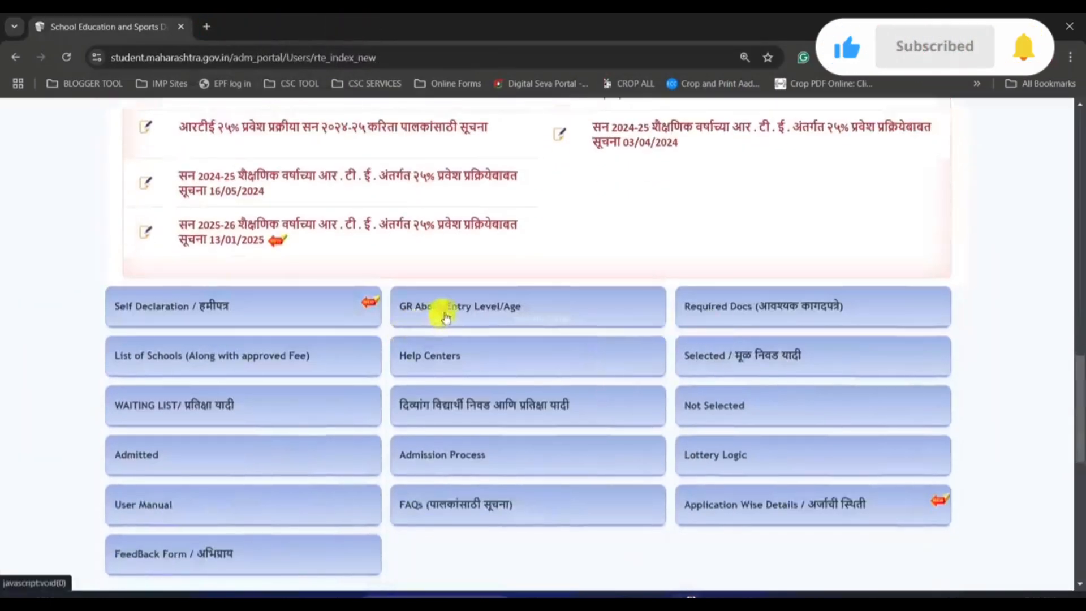
{"action": "left_click", "coordinate": [469, 316]}
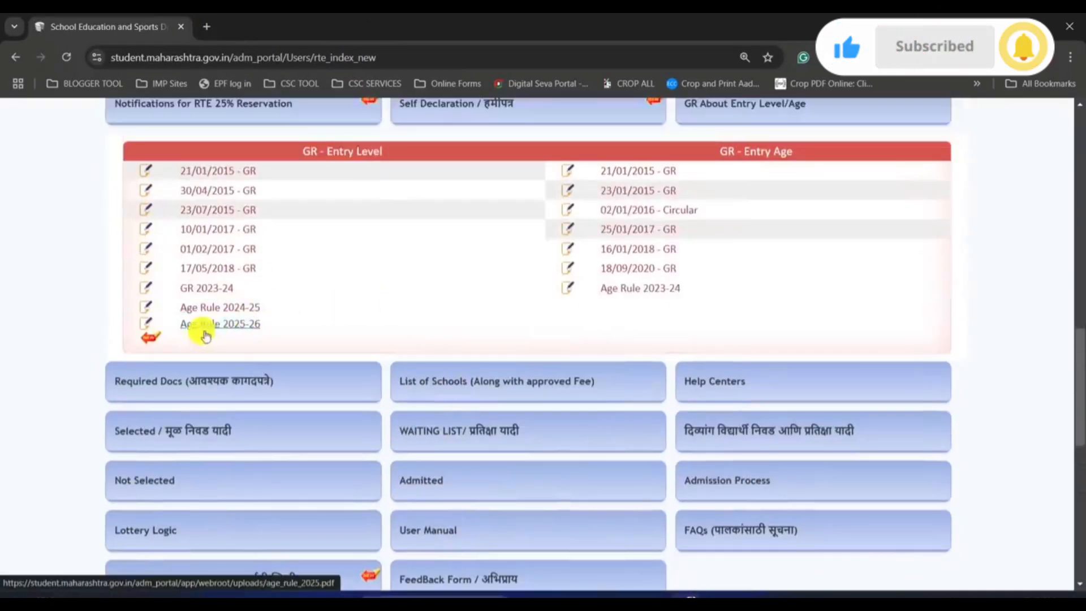
{"action": "left_click", "coordinate": [226, 323]}
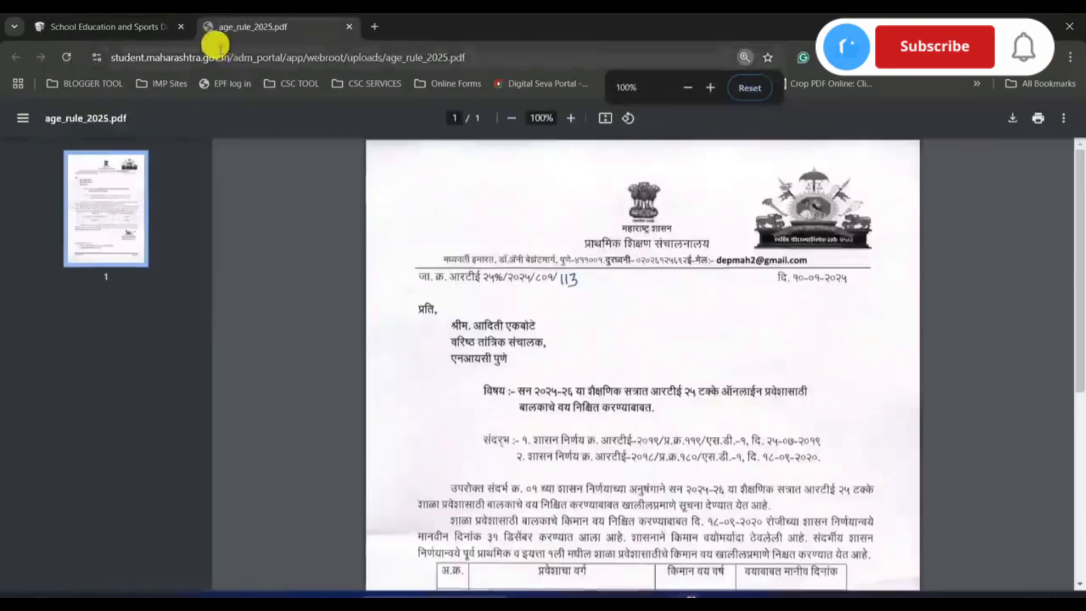
{"action": "left_click", "coordinate": [133, 26]}
{"action": "left_click", "coordinate": [349, 29]}
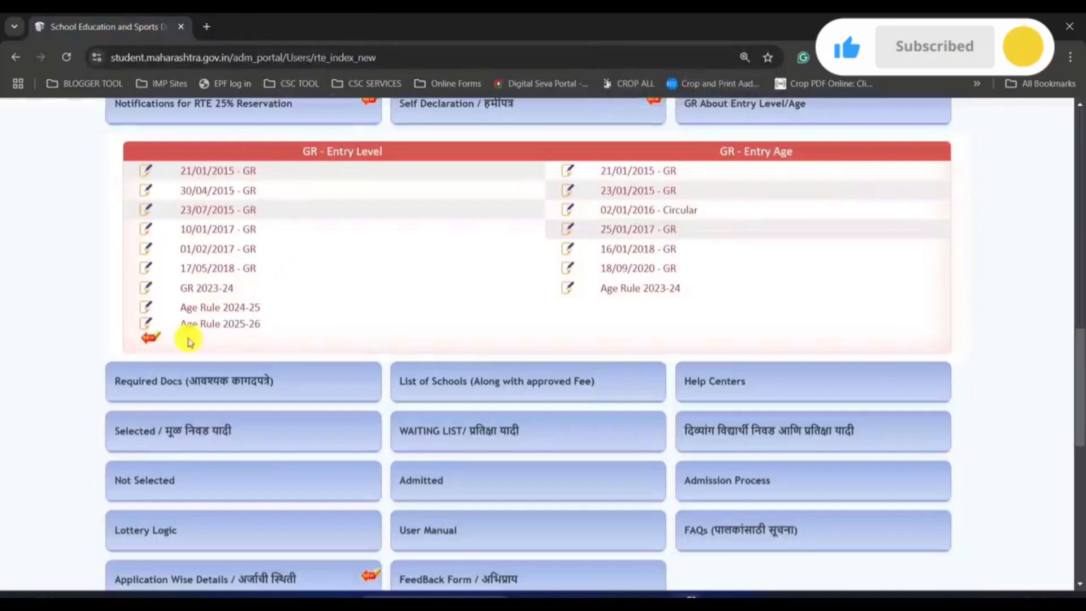
{"action": "left_click", "coordinate": [243, 325]}
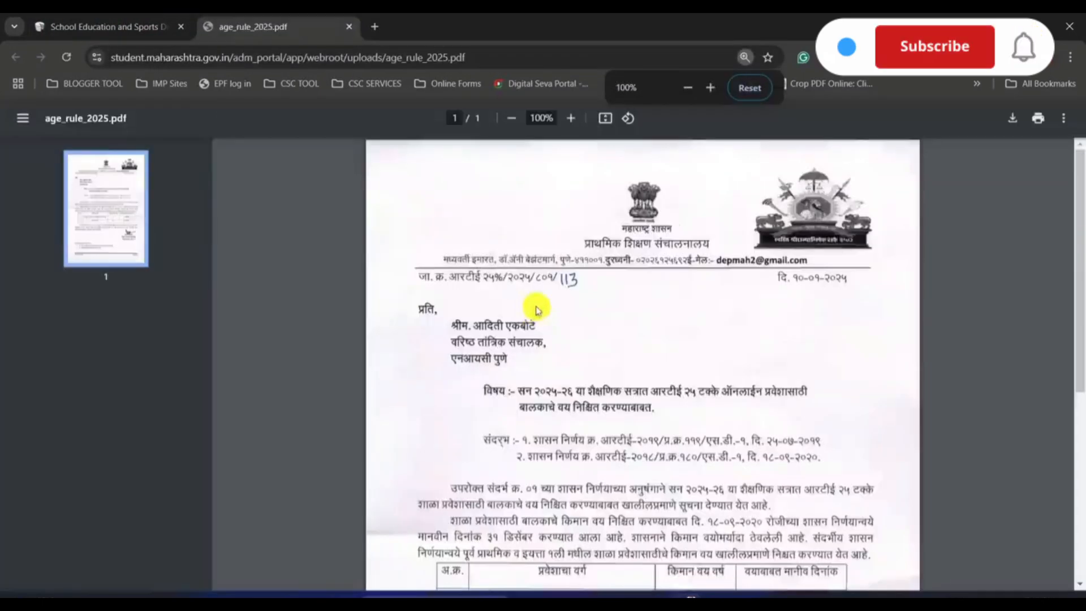
Step: Read the minimum age table and relaxation note in the age rule document, and close it
{"action": "scroll", "coordinate": [631, 298], "scroll_direction": "down", "scroll_amount": 3}
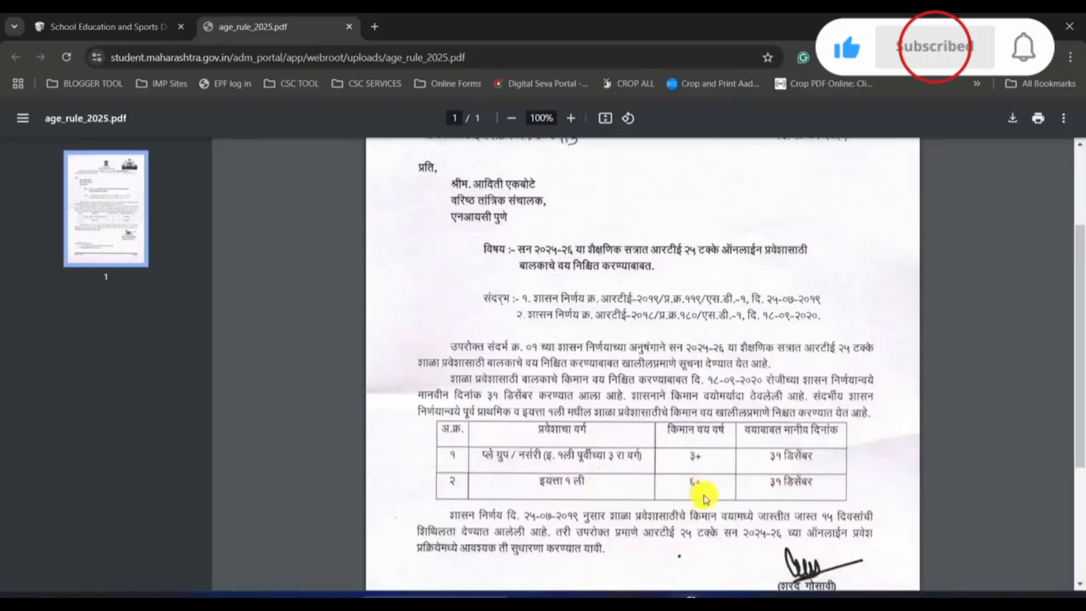
{"action": "scroll", "coordinate": [745, 492], "scroll_direction": "down", "scroll_amount": 3}
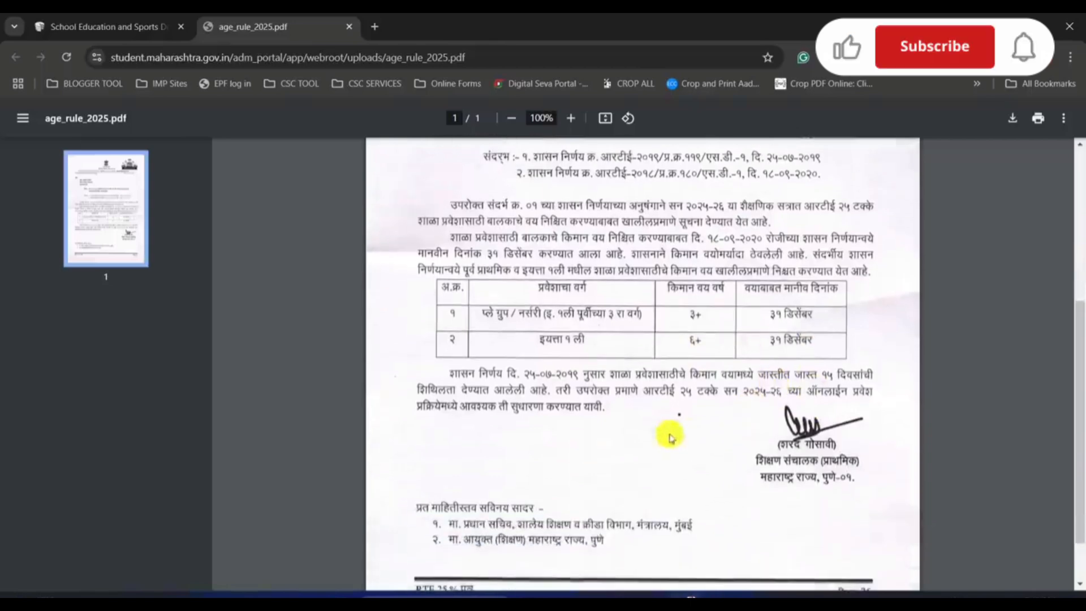
{"action": "scroll", "coordinate": [563, 388], "scroll_direction": "down", "scroll_amount": 2}
{"action": "scroll", "coordinate": [623, 405], "scroll_direction": "up", "scroll_amount": 8}
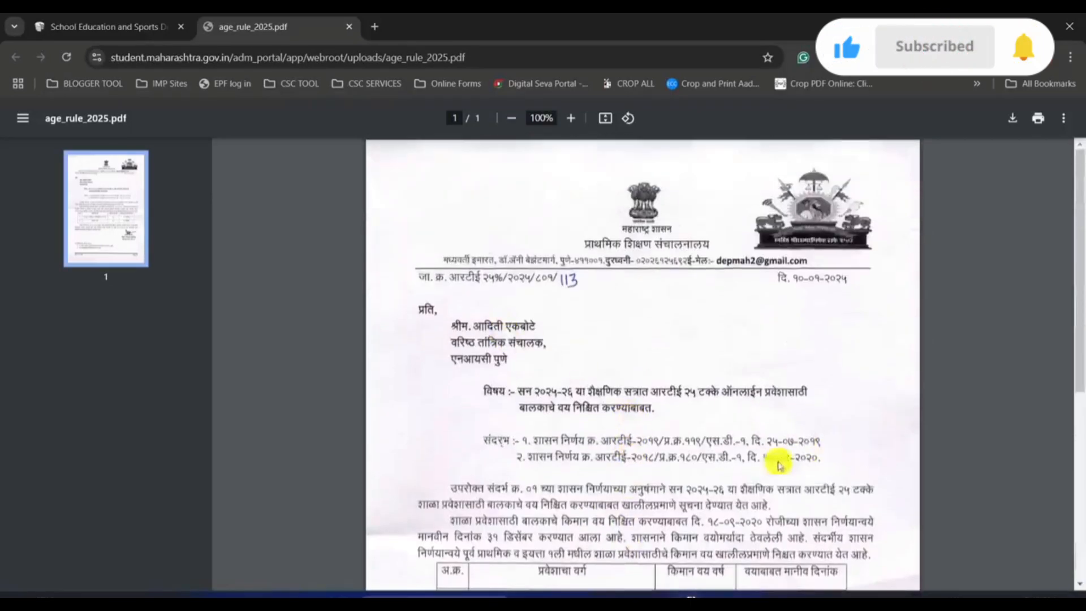
{"action": "left_click", "coordinate": [352, 26]}
Step: Go to the portal's Online Application page and open the New Registration form for 2025-2026
{"action": "scroll", "coordinate": [373, 271], "scroll_direction": "up", "scroll_amount": 10}
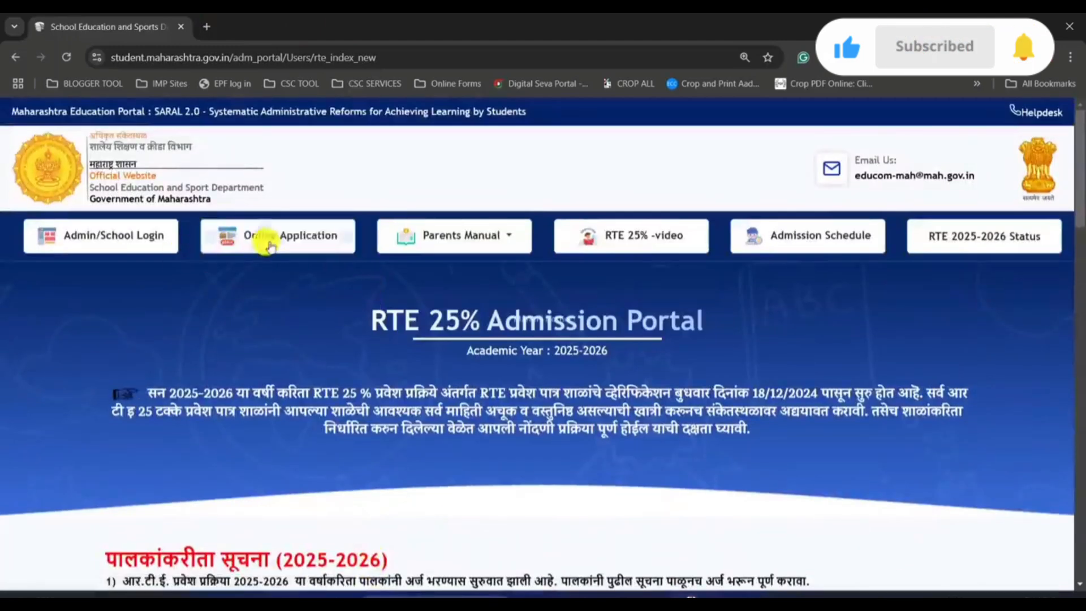
{"action": "left_click", "coordinate": [277, 241]}
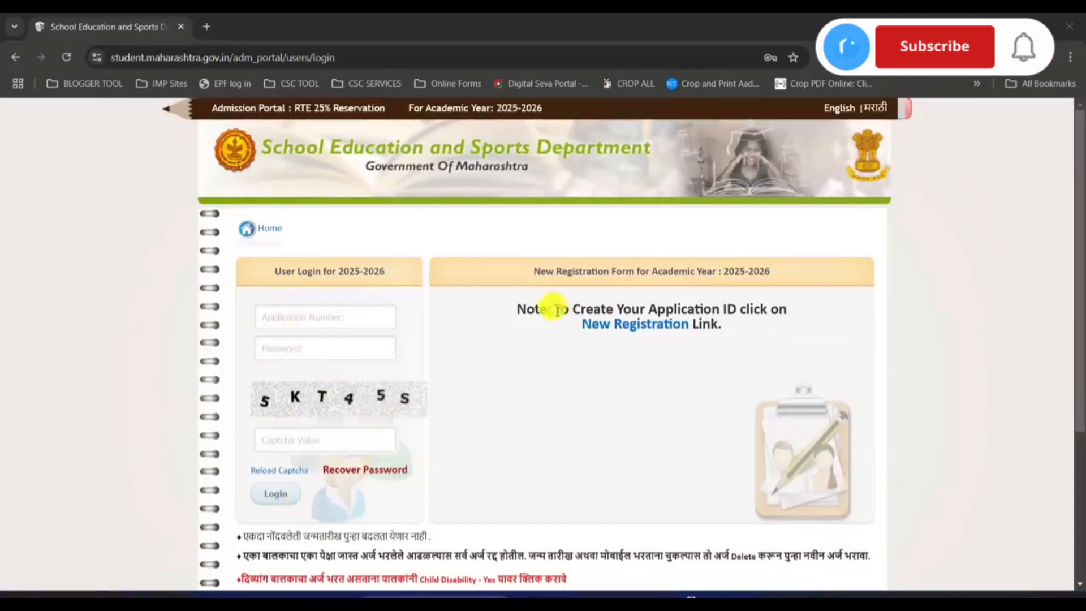
{"action": "left_click_drag", "start_coordinate": [556, 310], "coordinate": [786, 309]}
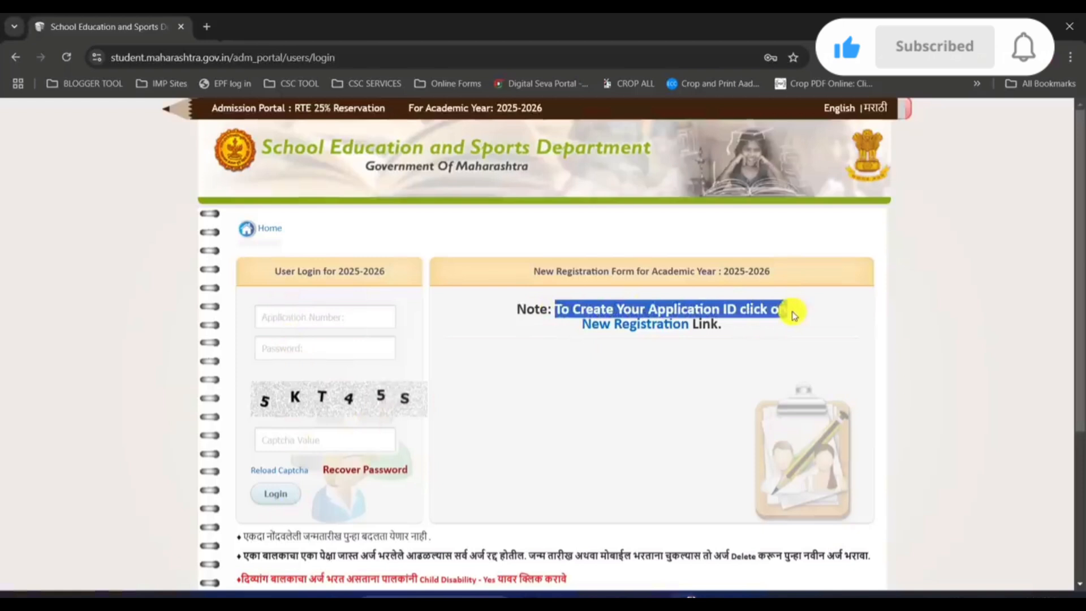
{"action": "left_click", "coordinate": [756, 316]}
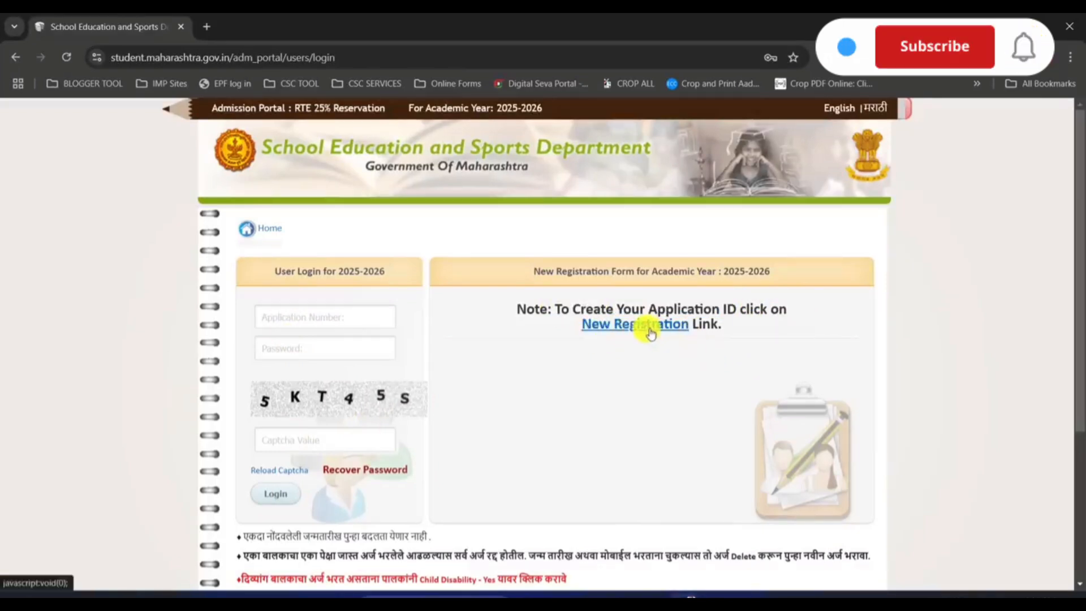
{"action": "left_click", "coordinate": [650, 331]}
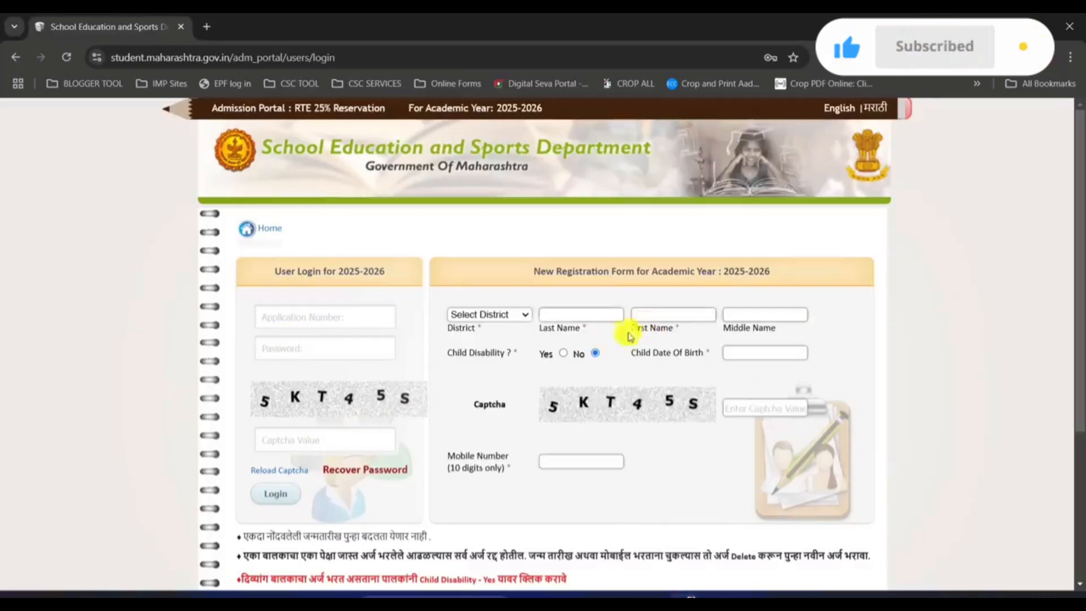
Step: Enlarge the registration page by one browser zoom level
{"action": "left_click", "coordinate": [588, 350]}
{"action": "left_click", "coordinate": [1070, 57]}
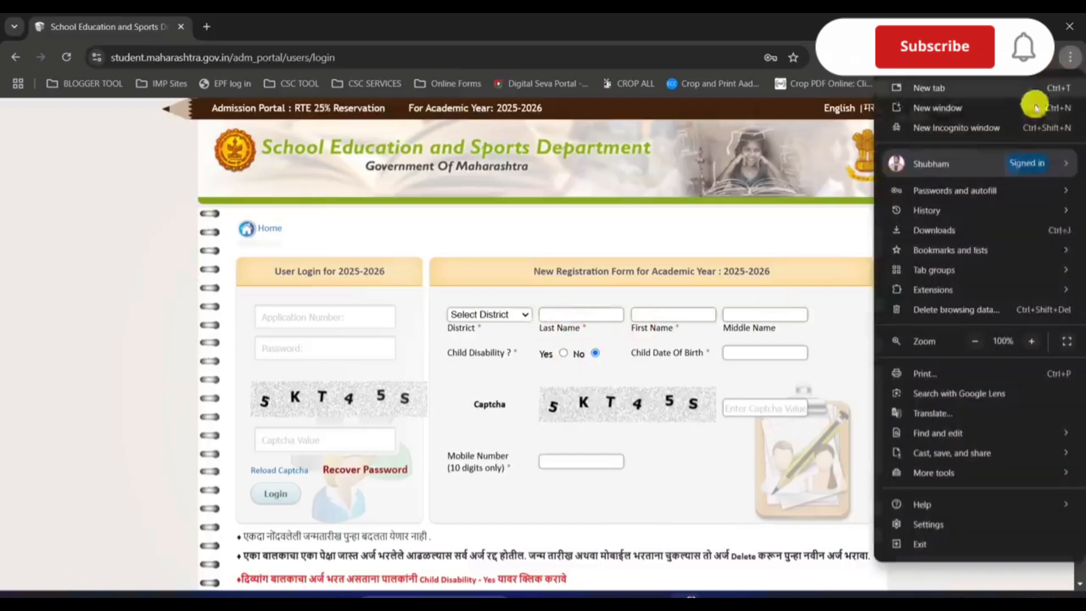
{"action": "left_click", "coordinate": [1035, 341]}
{"action": "left_click", "coordinate": [835, 298]}
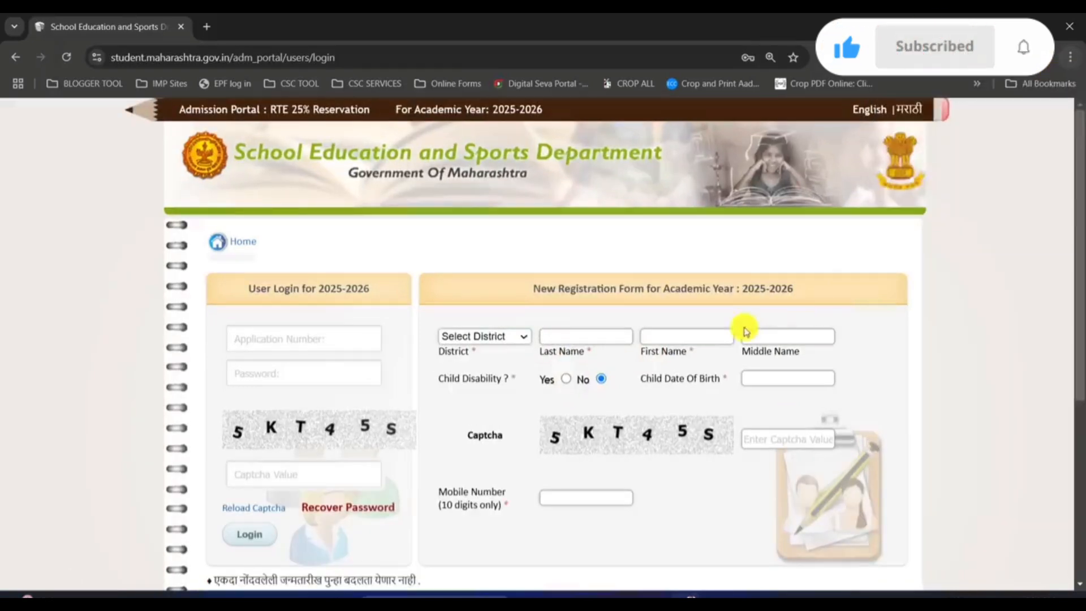
Step: Set the district in the new registration form to Pune
{"action": "scroll", "coordinate": [651, 316], "scroll_direction": "down", "scroll_amount": 1}
{"action": "left_click", "coordinate": [457, 265]}
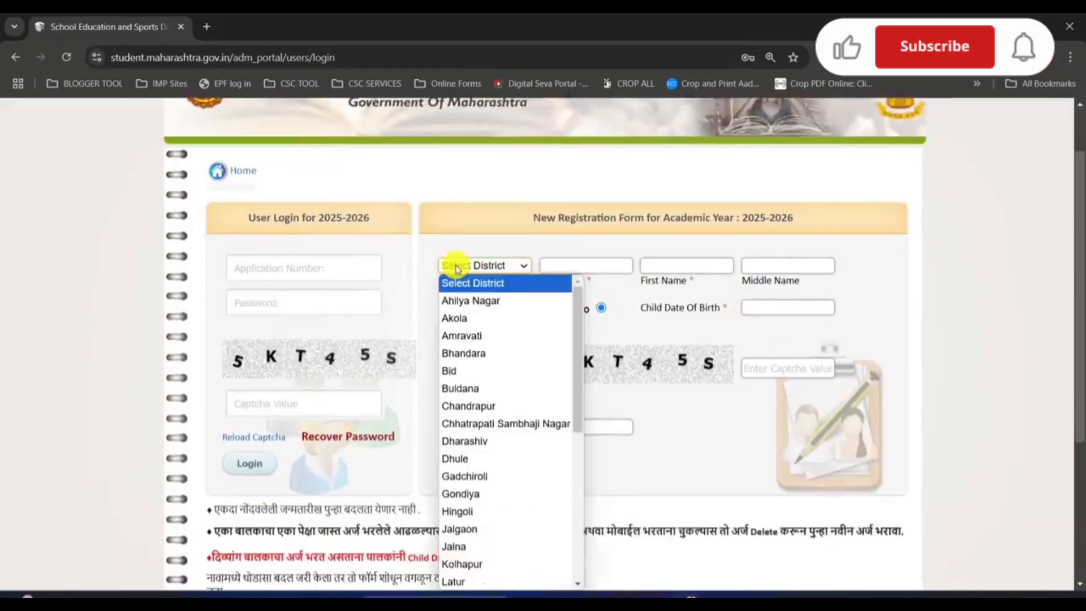
{"action": "key", "text": "p"}
{"action": "key", "text": "p"}
{"action": "key", "text": "p"}
{"action": "key", "text": "Return"}
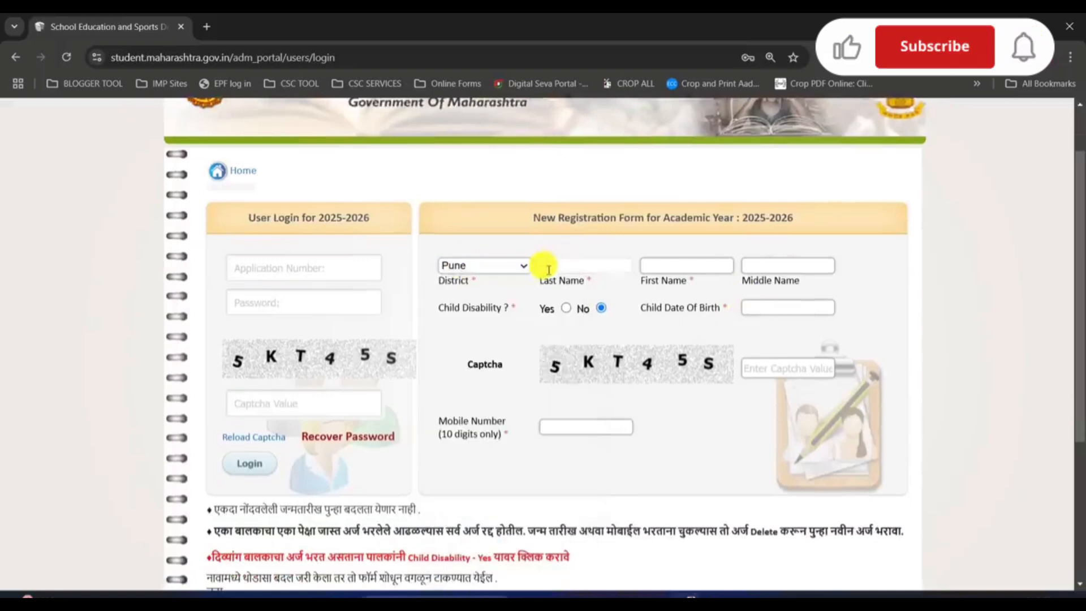
Step: Examine the Last Name, First Name and Middle Name fields of the registration form
{"action": "left_click_drag", "start_coordinate": [570, 281], "coordinate": [543, 281]}
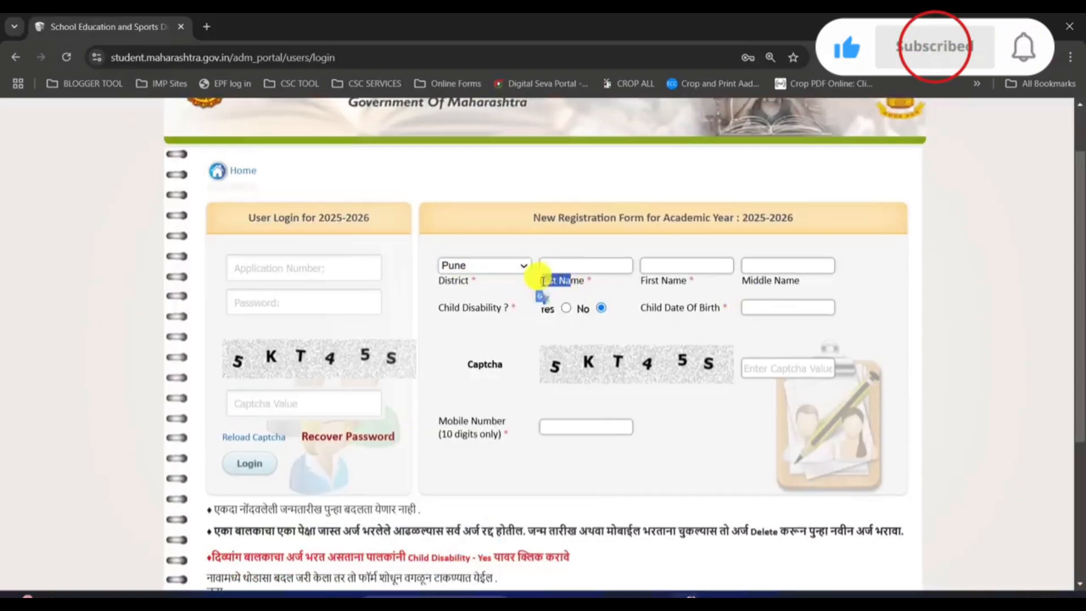
{"action": "left_click_drag", "start_coordinate": [673, 280], "coordinate": [646, 290]}
{"action": "left_click", "coordinate": [666, 266]}
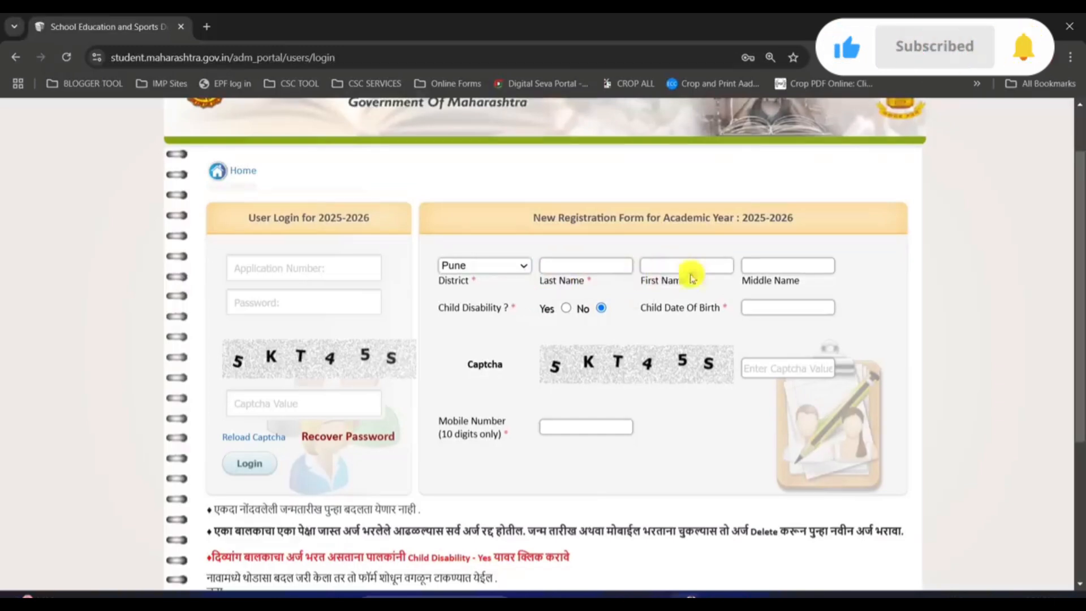
{"action": "left_click_drag", "start_coordinate": [748, 280], "coordinate": [793, 279]}
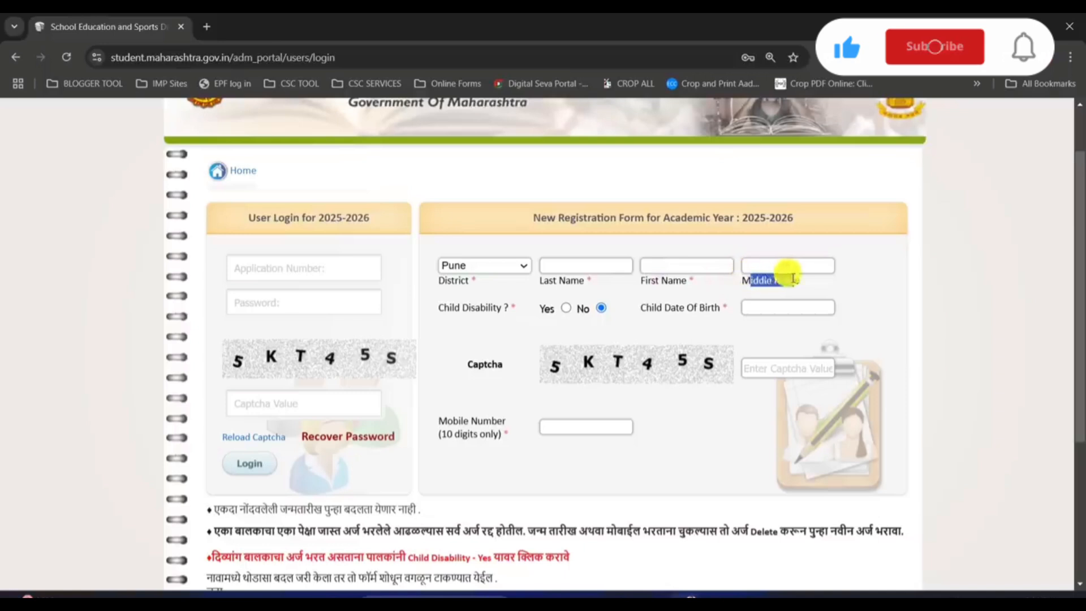
{"action": "left_click", "coordinate": [767, 278]}
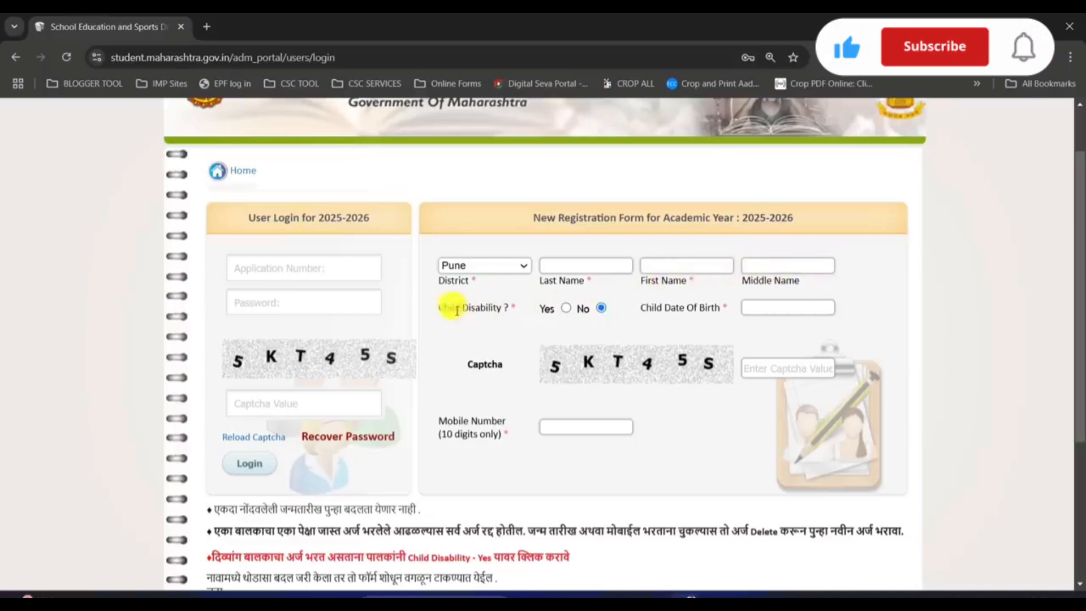
Step: Try the Yes option for Child Disability in the registration form and return it to No
{"action": "left_click_drag", "start_coordinate": [439, 307], "coordinate": [505, 304]}
{"action": "left_click", "coordinate": [495, 303]}
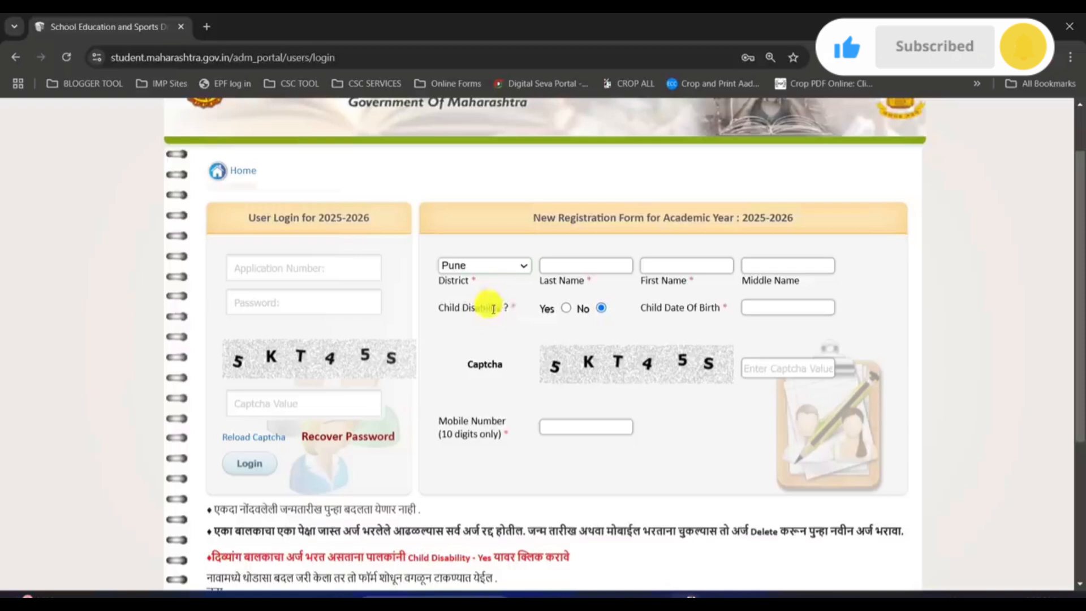
{"action": "left_click", "coordinate": [568, 309]}
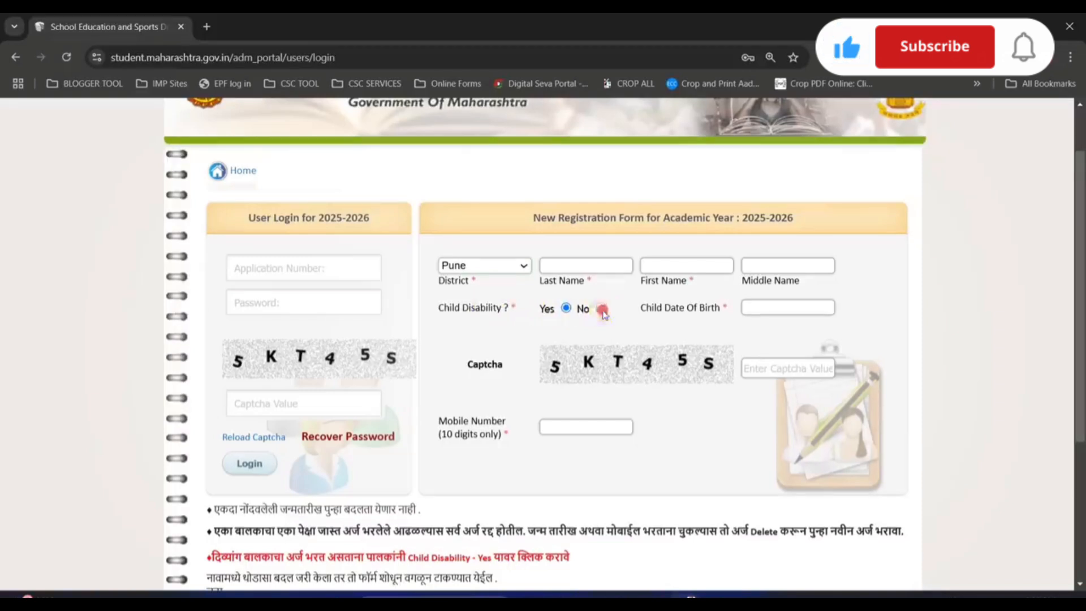
{"action": "left_click", "coordinate": [602, 309]}
Step: Examine the Child Date Of Birth calendar in the registration form and close it without picking a date
{"action": "left_click_drag", "start_coordinate": [642, 310], "coordinate": [737, 311]}
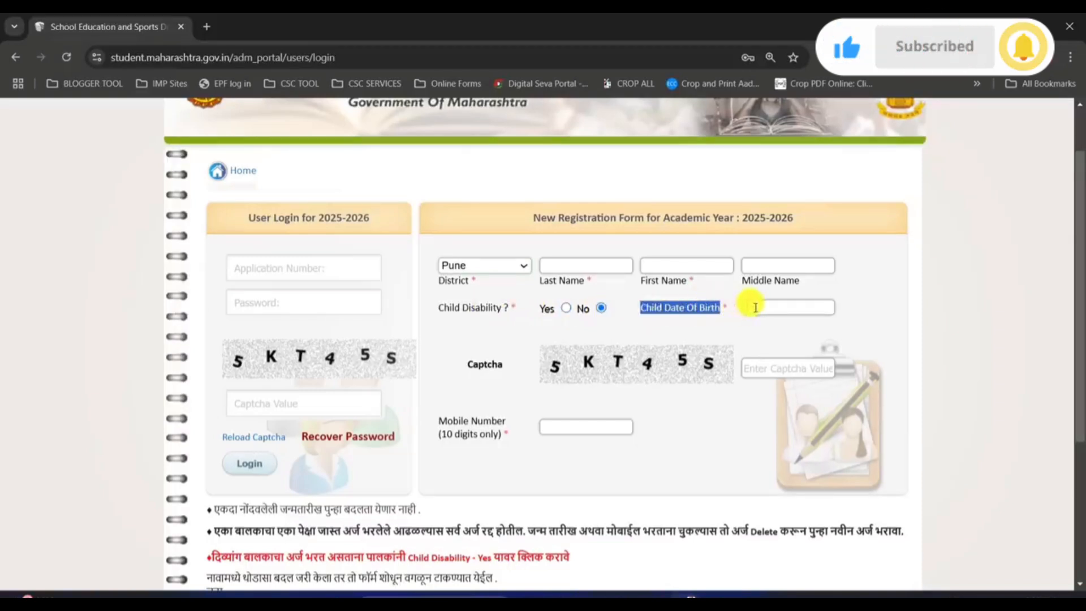
{"action": "left_click", "coordinate": [755, 308]}
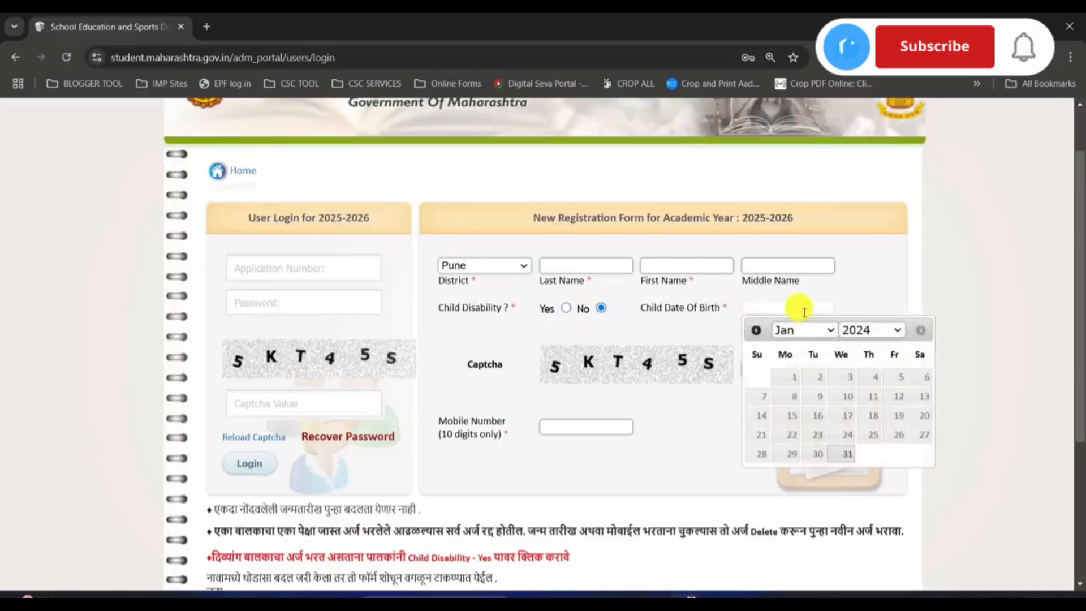
{"action": "left_click", "coordinate": [686, 419]}
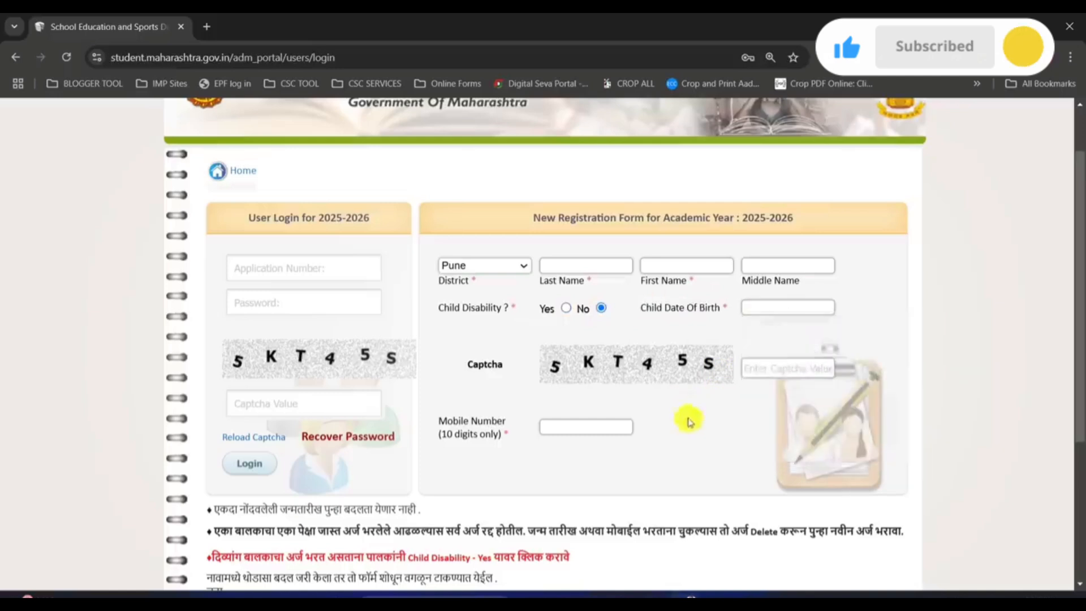
Step: Enter the displayed captcha value in the new registration form and select the Mobile Number field
{"action": "left_click", "coordinate": [778, 366]}
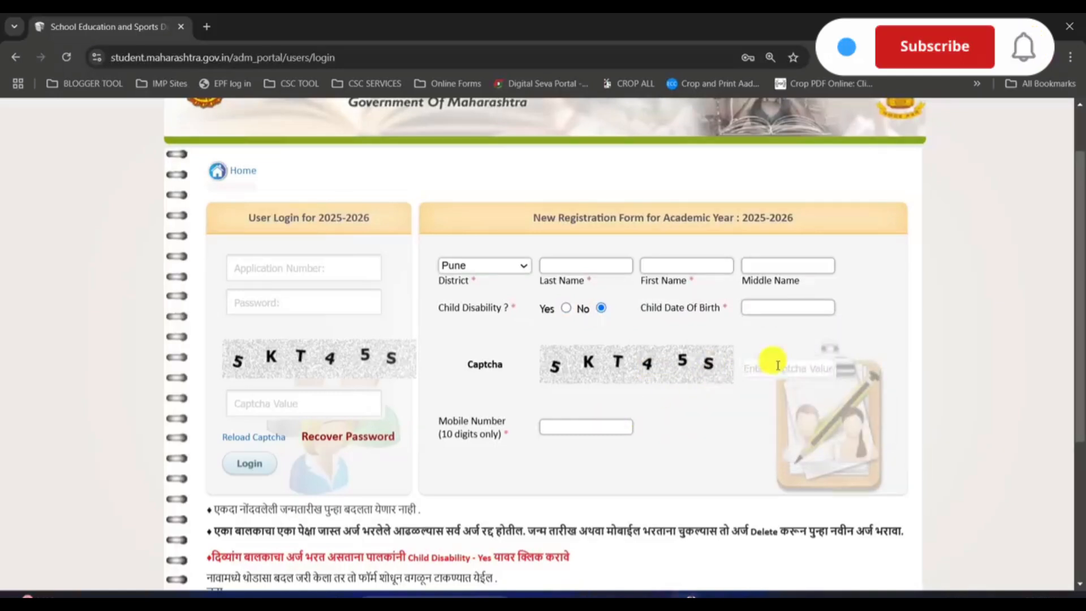
{"action": "type", "text": "5K"}
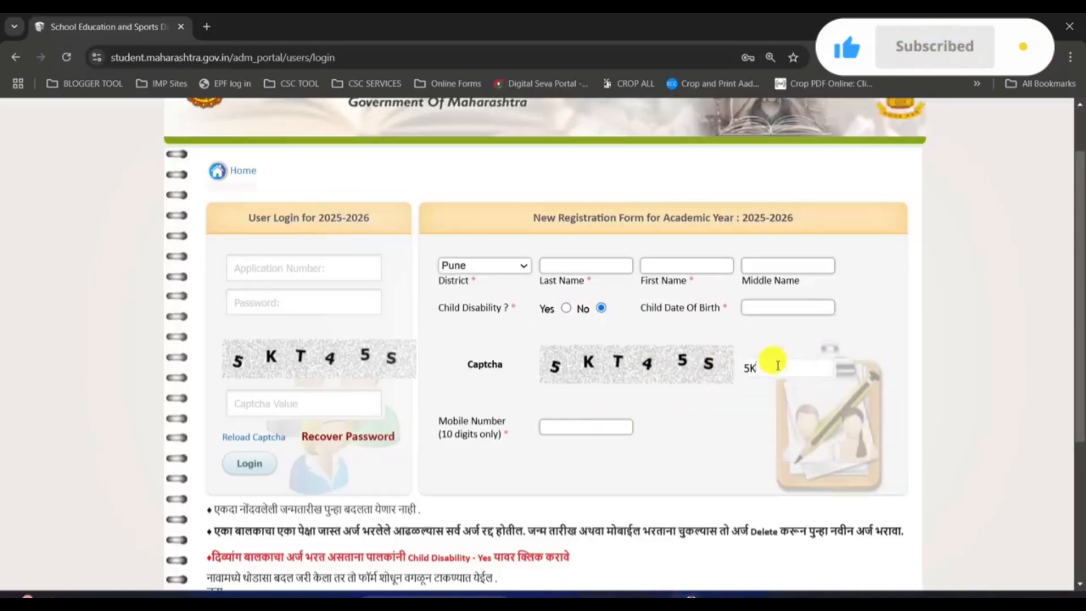
{"action": "type", "text": "T4"}
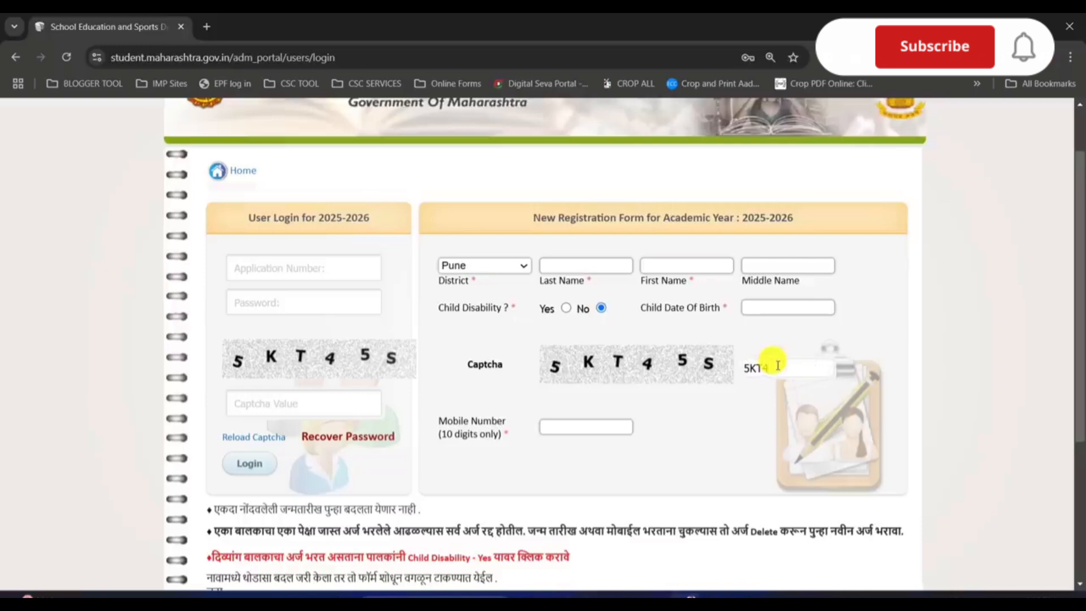
{"action": "type", "text": "5S"}
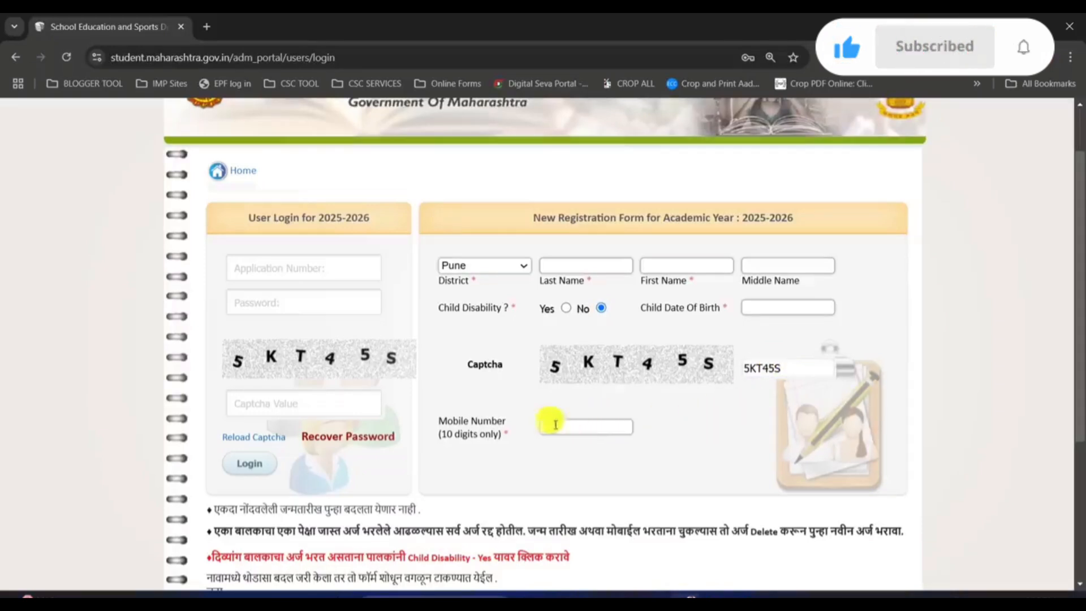
{"action": "left_click", "coordinate": [544, 424]}
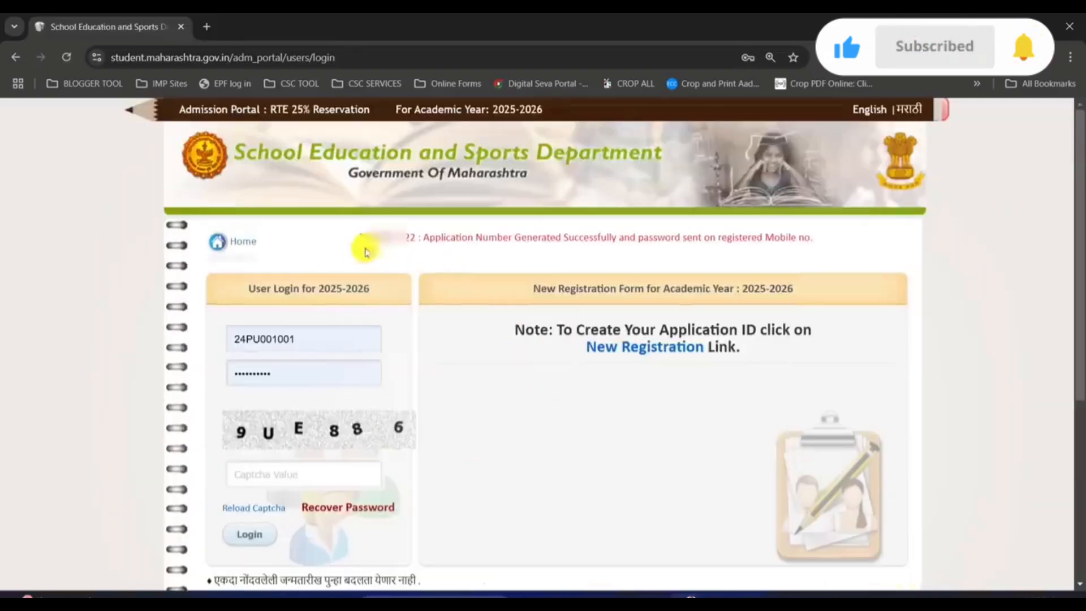
Step: Read the registration message above the login form, including the application number
{"action": "left_click_drag", "start_coordinate": [424, 238], "coordinate": [820, 237]}
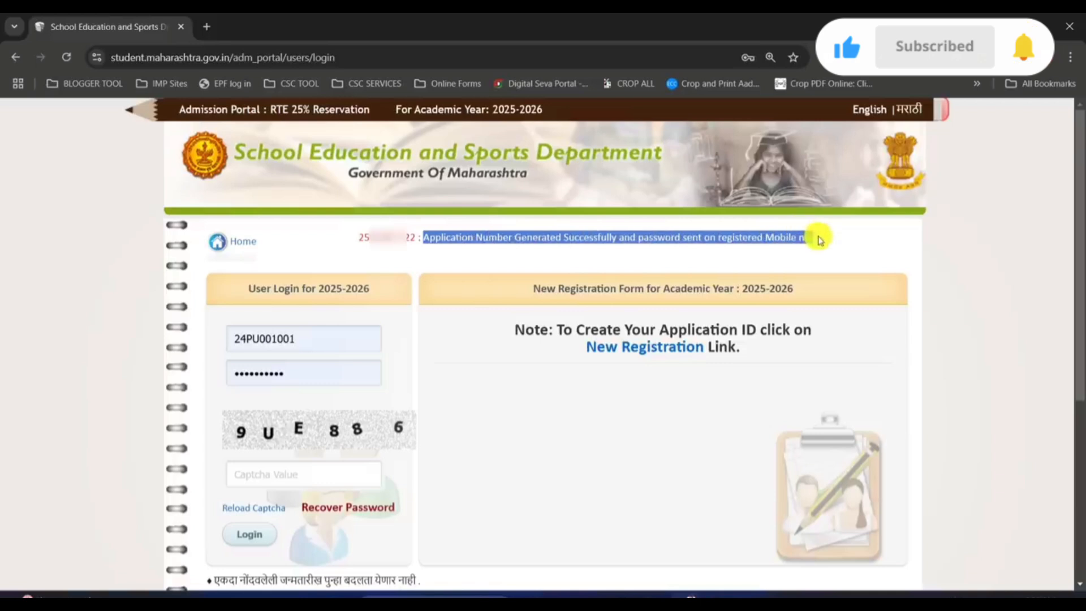
{"action": "left_click", "coordinate": [786, 236]}
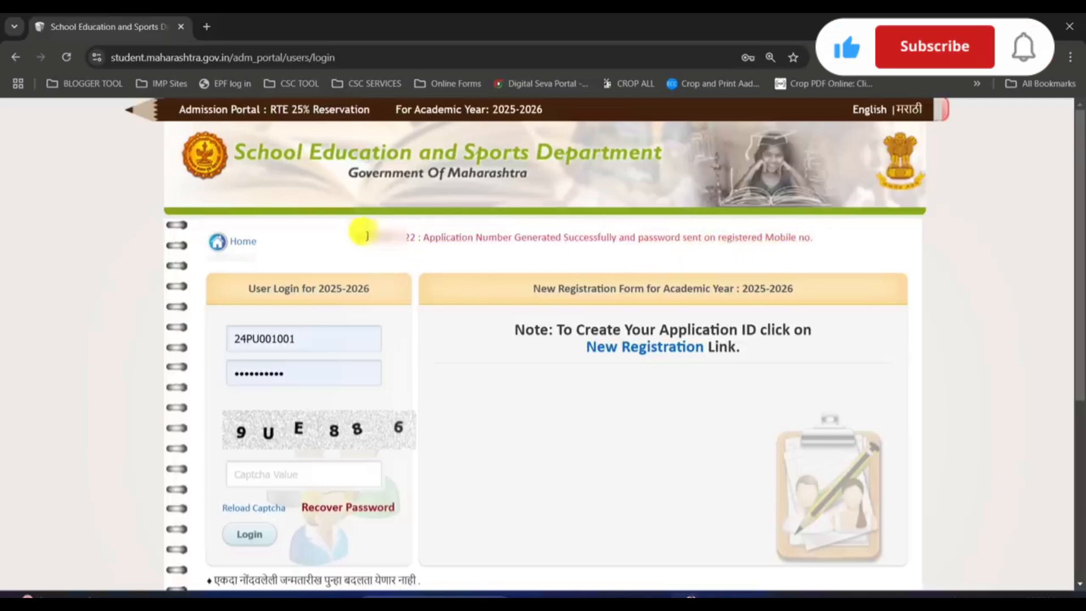
{"action": "left_click_drag", "start_coordinate": [359, 236], "coordinate": [414, 230]}
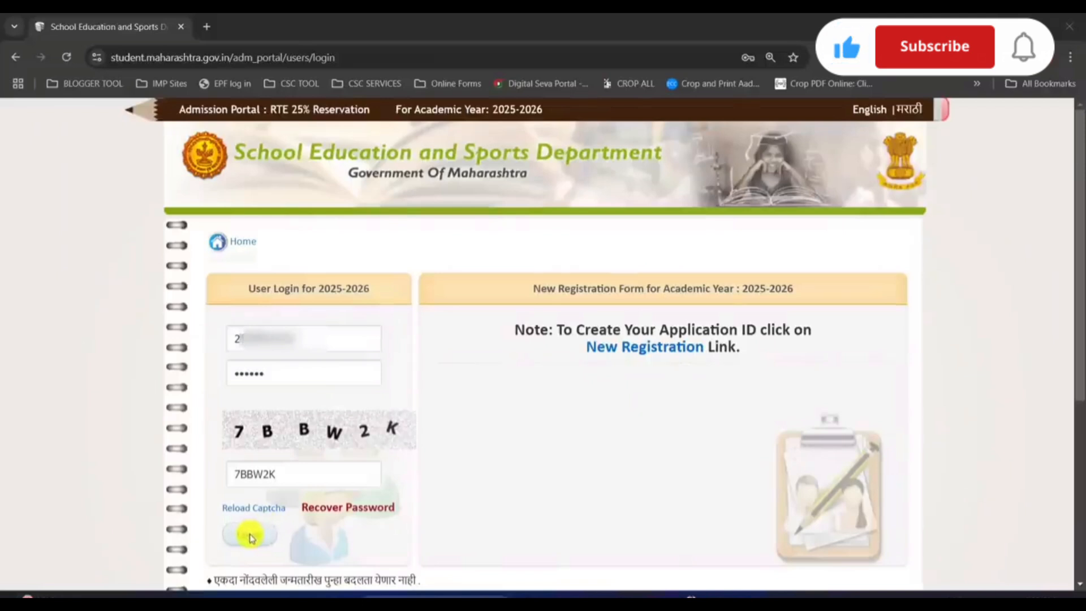
Step: Log in with the application number and replace the old password with a new one in the Change Password form
{"action": "left_click", "coordinate": [250, 535]}
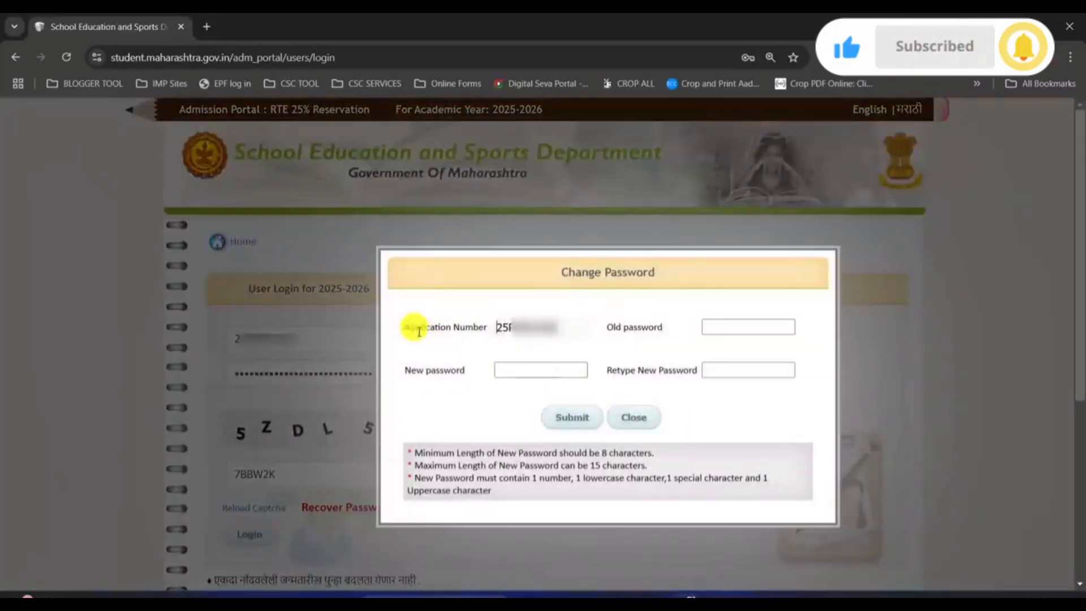
{"action": "left_click_drag", "start_coordinate": [412, 370], "coordinate": [499, 375]}
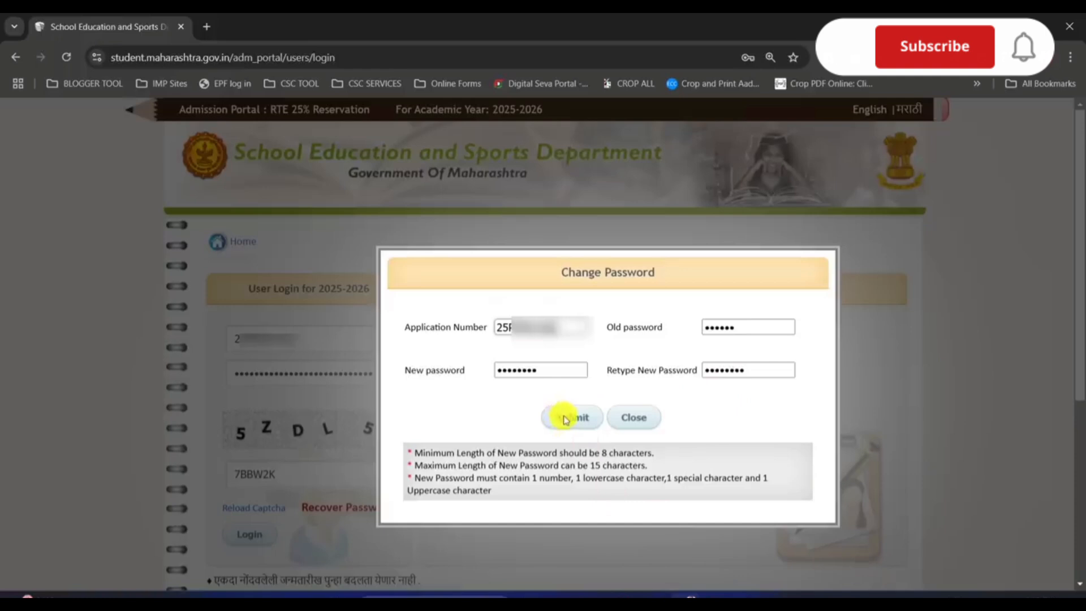
{"action": "left_click", "coordinate": [565, 419]}
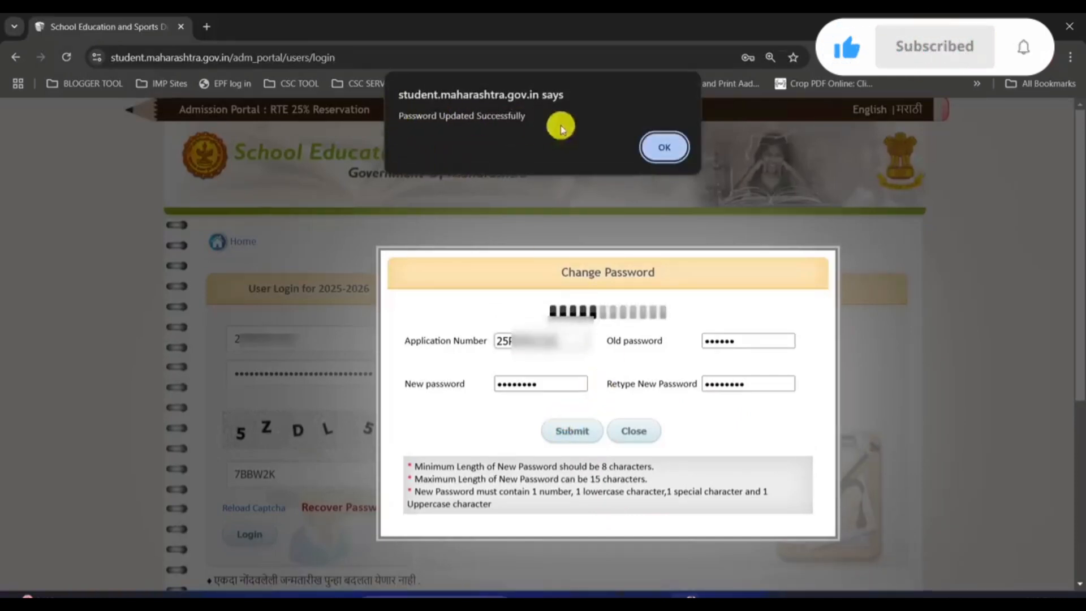
{"action": "left_click", "coordinate": [664, 147]}
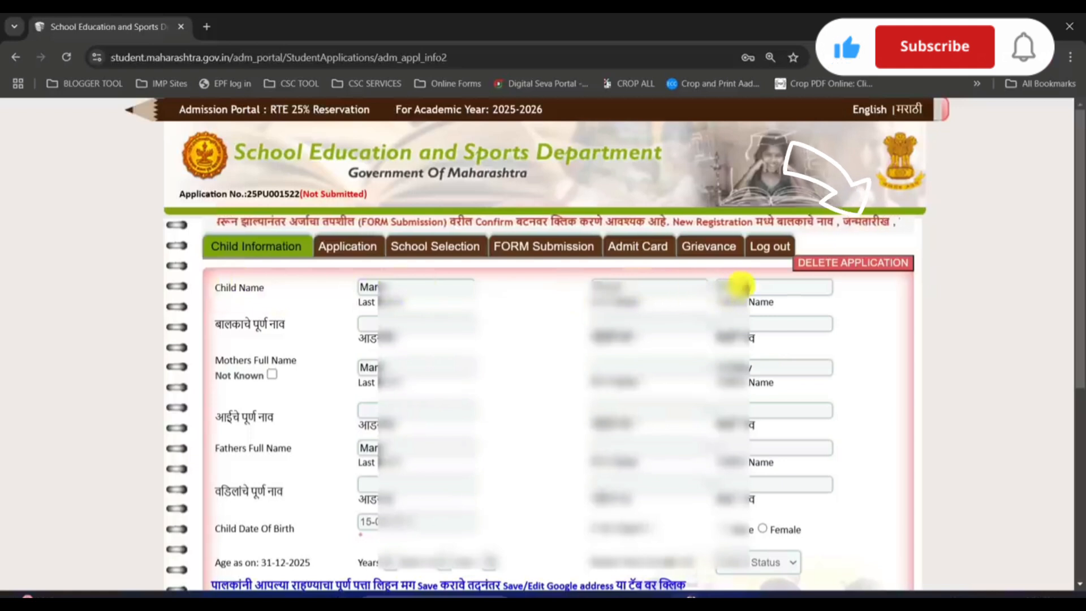
Step: Examine the child's, mother's and father's name fields on the Child Information page, dismissing the Adobe Acrobat notification
{"action": "left_click_drag", "start_coordinate": [225, 324], "coordinate": [294, 330]}
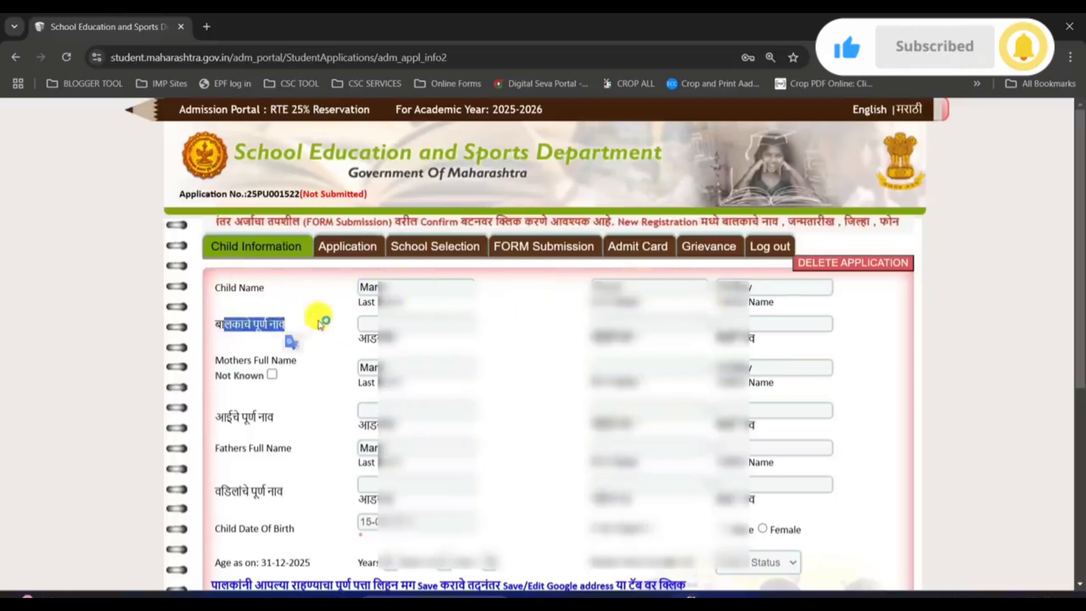
{"action": "left_click", "coordinate": [348, 325]}
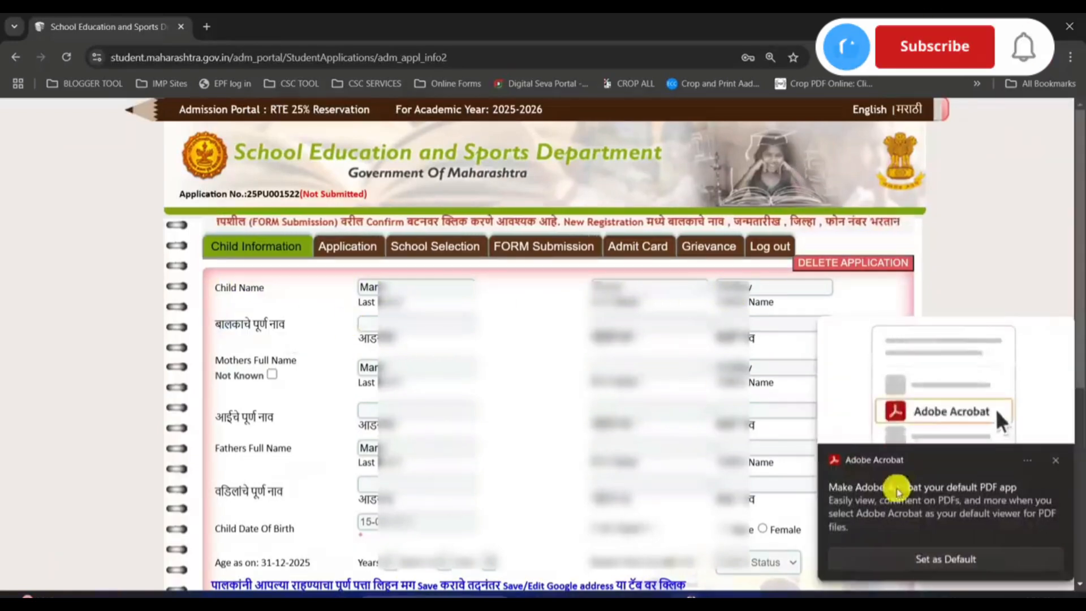
{"action": "left_click", "coordinate": [1054, 460]}
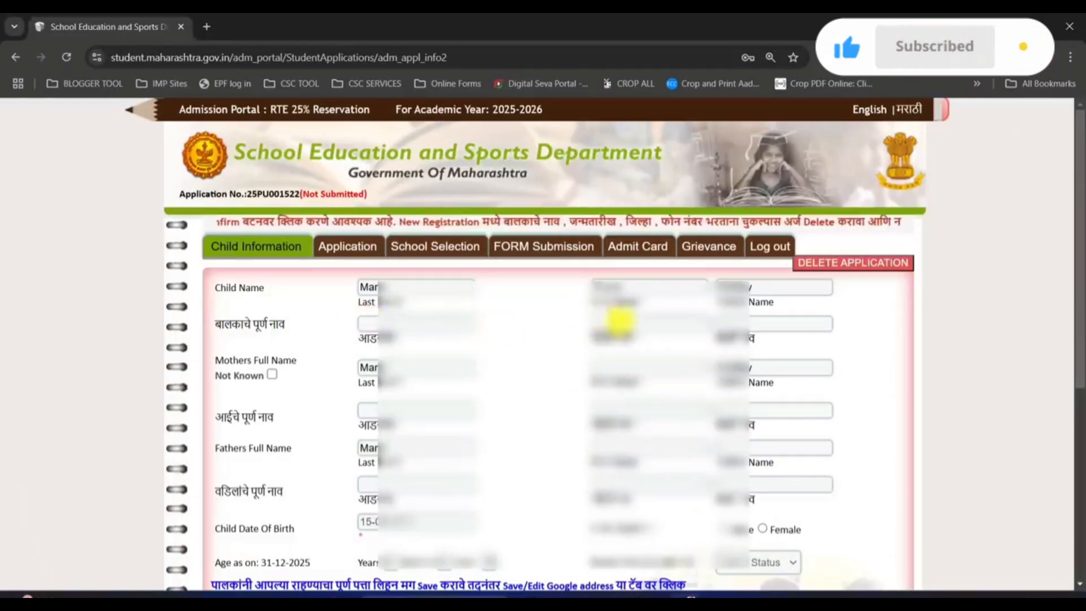
{"action": "left_click", "coordinate": [721, 323]}
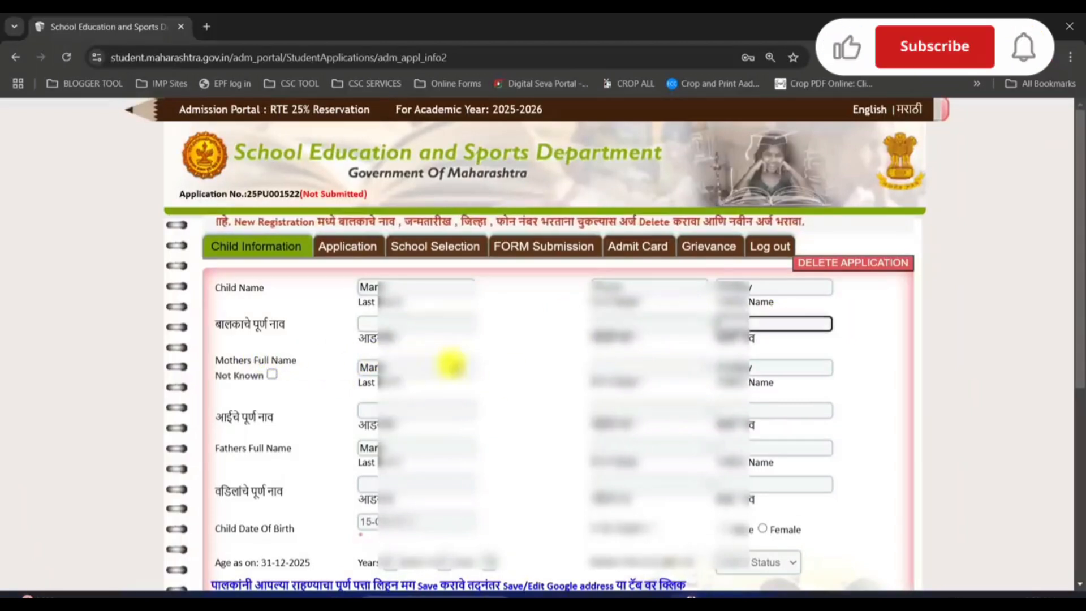
{"action": "left_click", "coordinate": [752, 368]}
{"action": "left_click", "coordinate": [400, 407]}
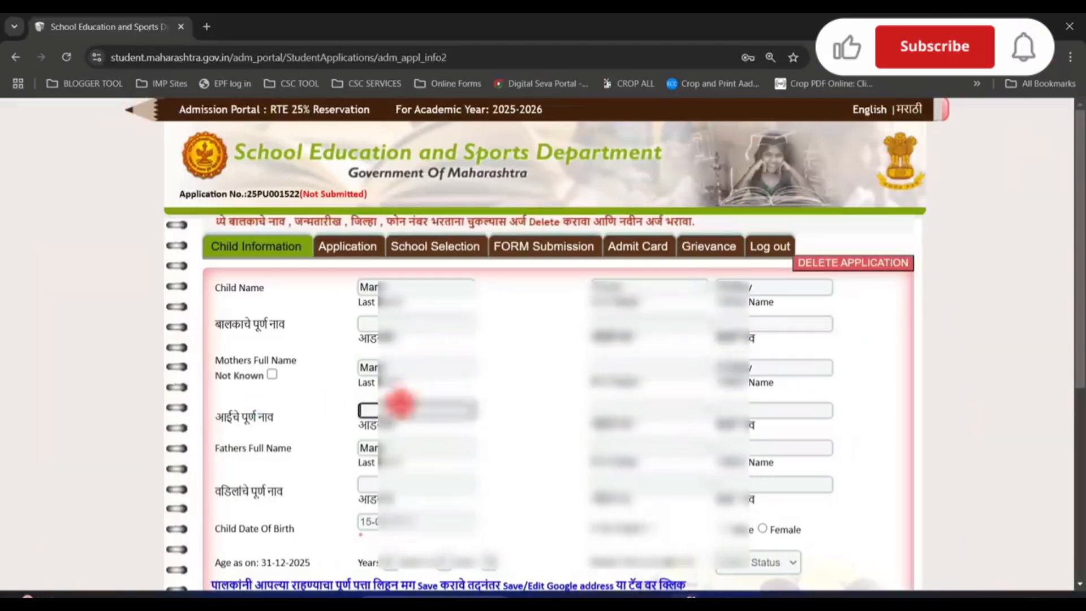
{"action": "left_click", "coordinate": [603, 407]}
{"action": "left_click", "coordinate": [731, 407]}
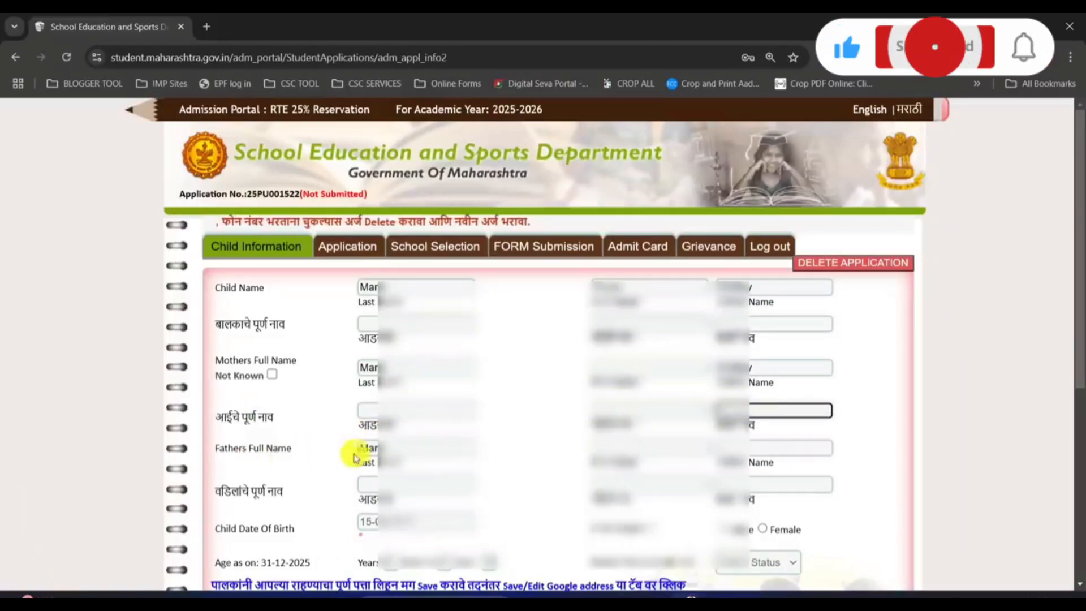
{"action": "left_click", "coordinate": [608, 445]}
{"action": "left_click", "coordinate": [717, 444]}
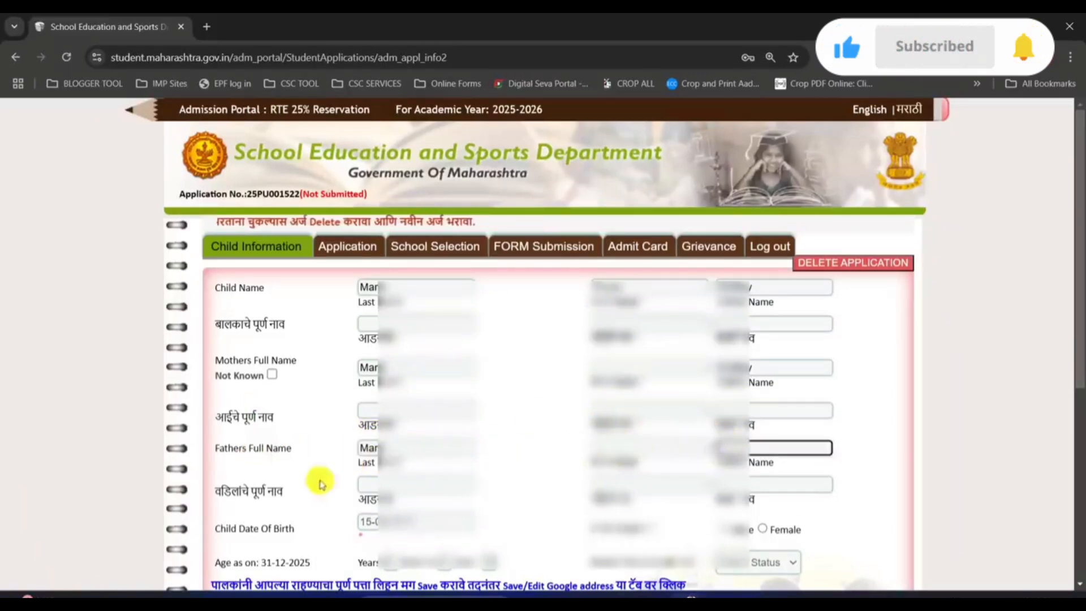
Step: Read the blue instruction above Current Address Details about saving the address and the Save/Edit Google address option
{"action": "scroll", "coordinate": [321, 484], "scroll_direction": "down", "scroll_amount": 5}
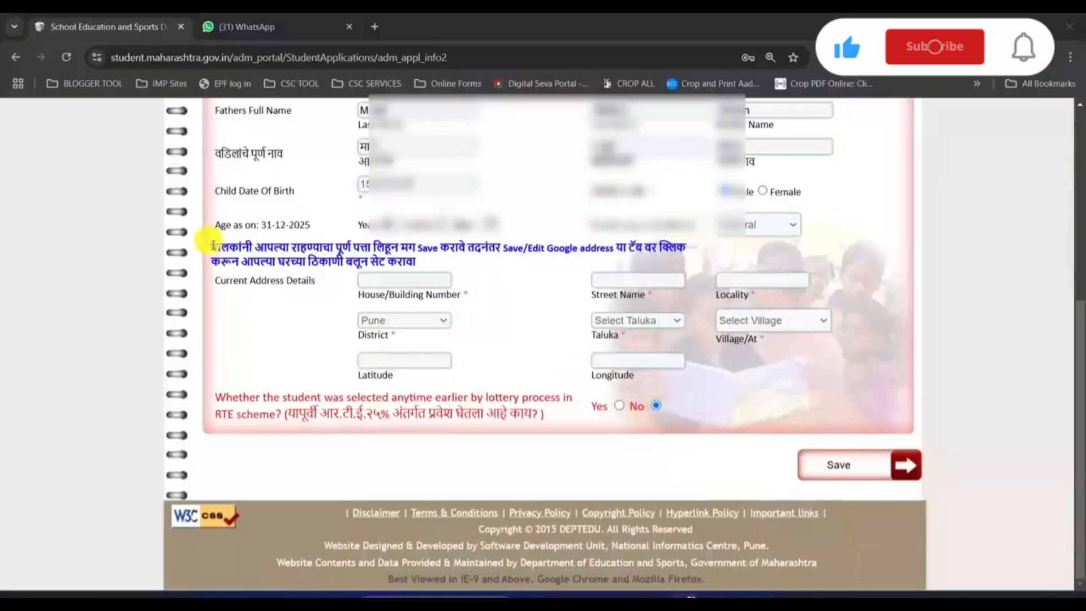
{"action": "left_click_drag", "start_coordinate": [213, 244], "coordinate": [247, 246]}
{"action": "left_click_drag", "start_coordinate": [314, 247], "coordinate": [434, 249]}
{"action": "left_click", "coordinate": [474, 248]}
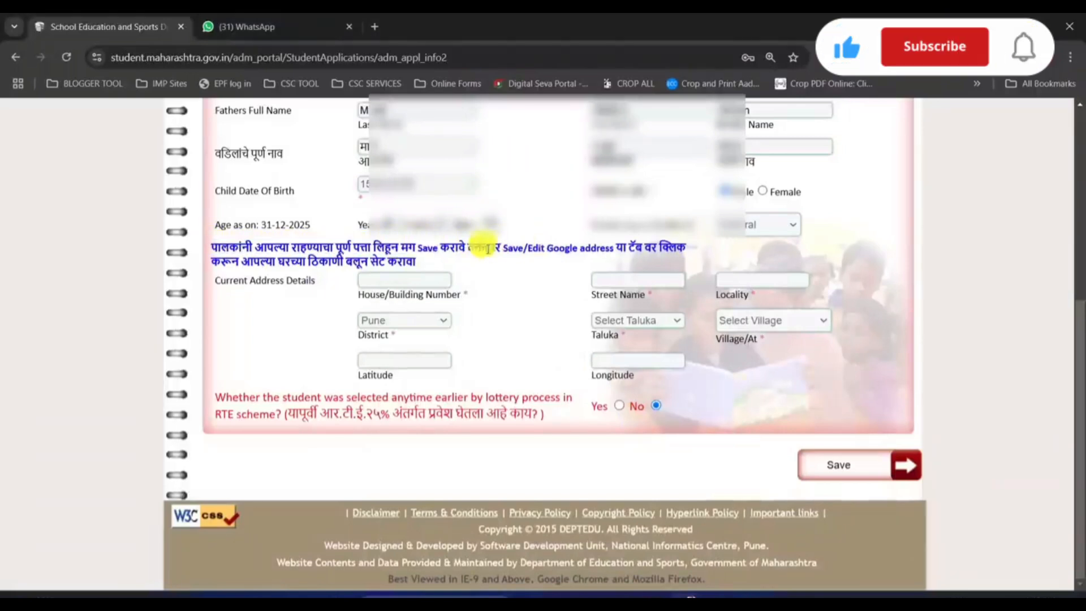
{"action": "left_click_drag", "start_coordinate": [514, 248], "coordinate": [603, 247]}
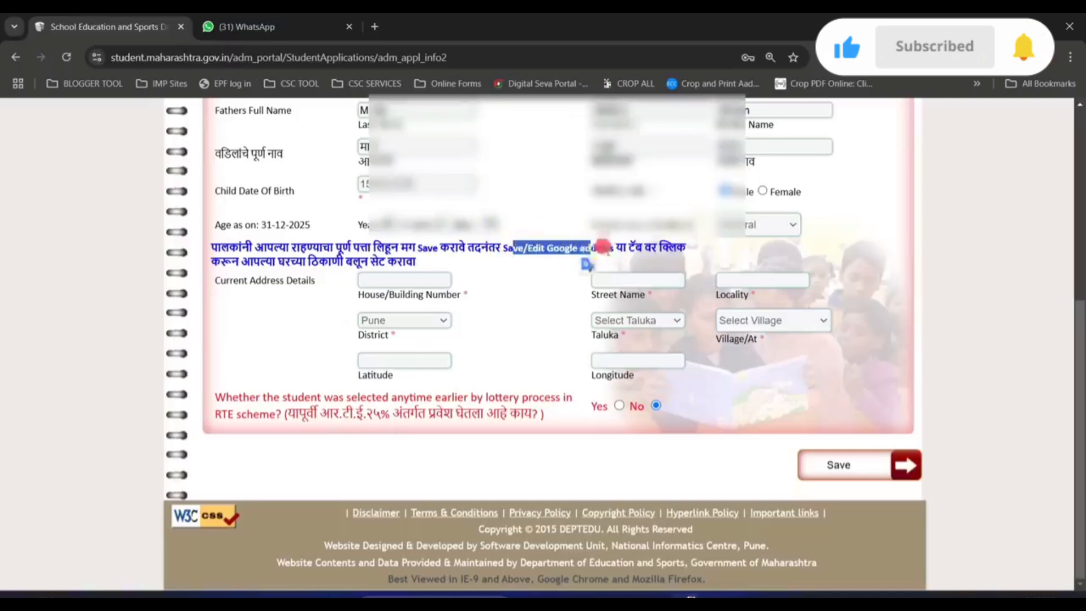
{"action": "left_click", "coordinate": [603, 247]}
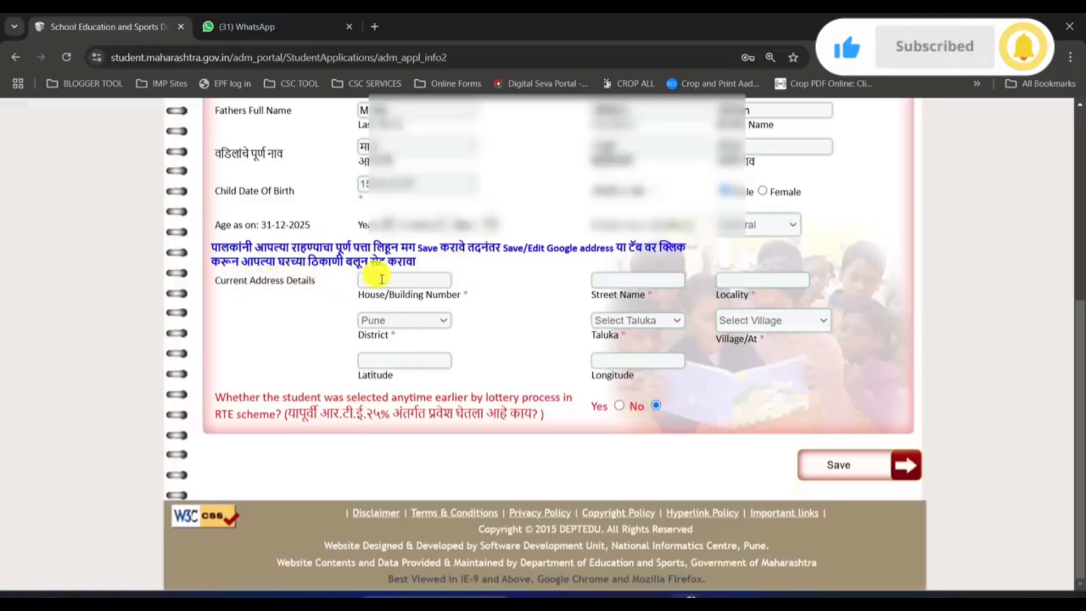
Step: Check the House/Building Number, Street Name and Locality fields and set the current address's Taluka to Purandar
{"action": "left_click", "coordinate": [633, 274]}
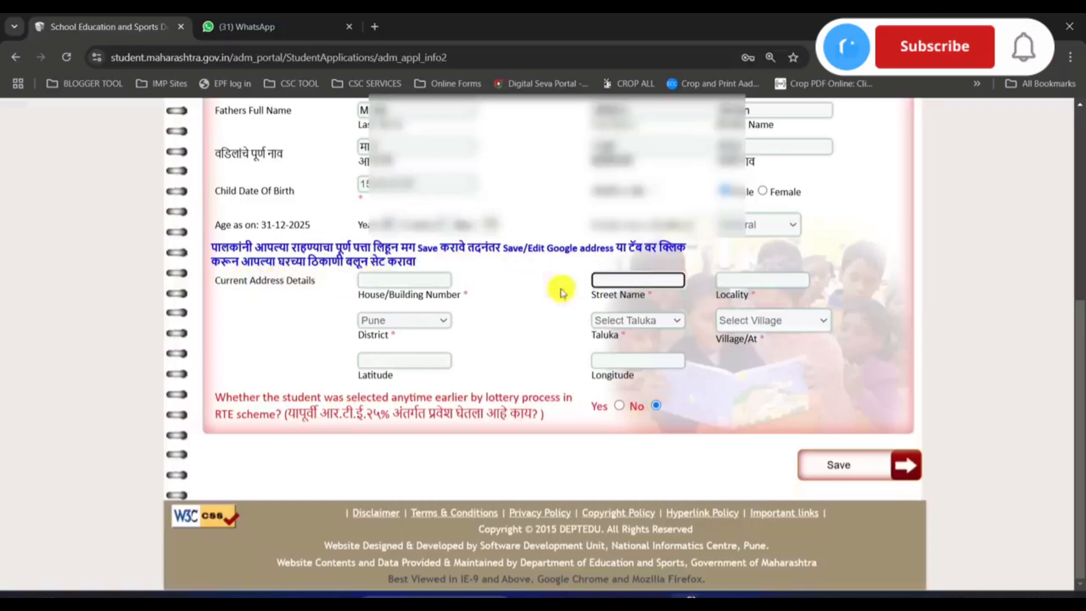
{"action": "left_click", "coordinate": [421, 278]}
{"action": "left_click", "coordinate": [754, 279]}
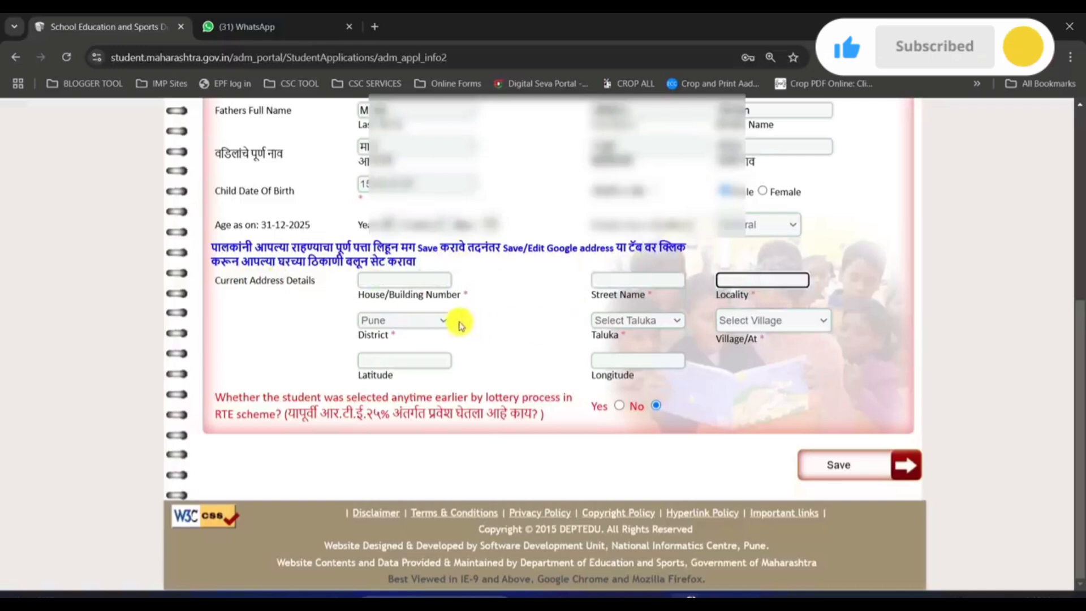
{"action": "left_click", "coordinate": [626, 320]}
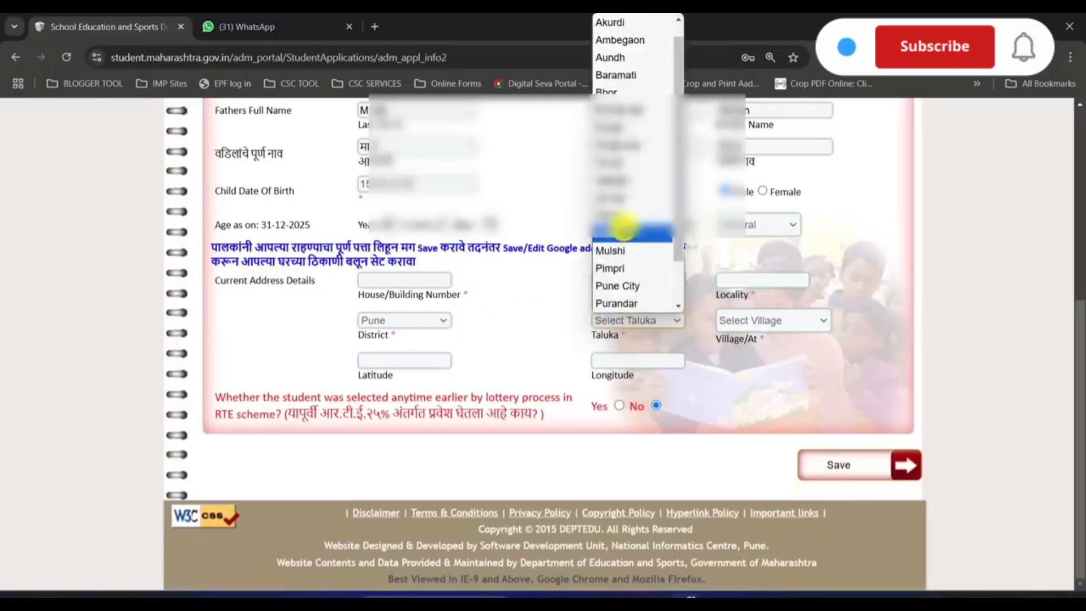
{"action": "left_click", "coordinate": [616, 303]}
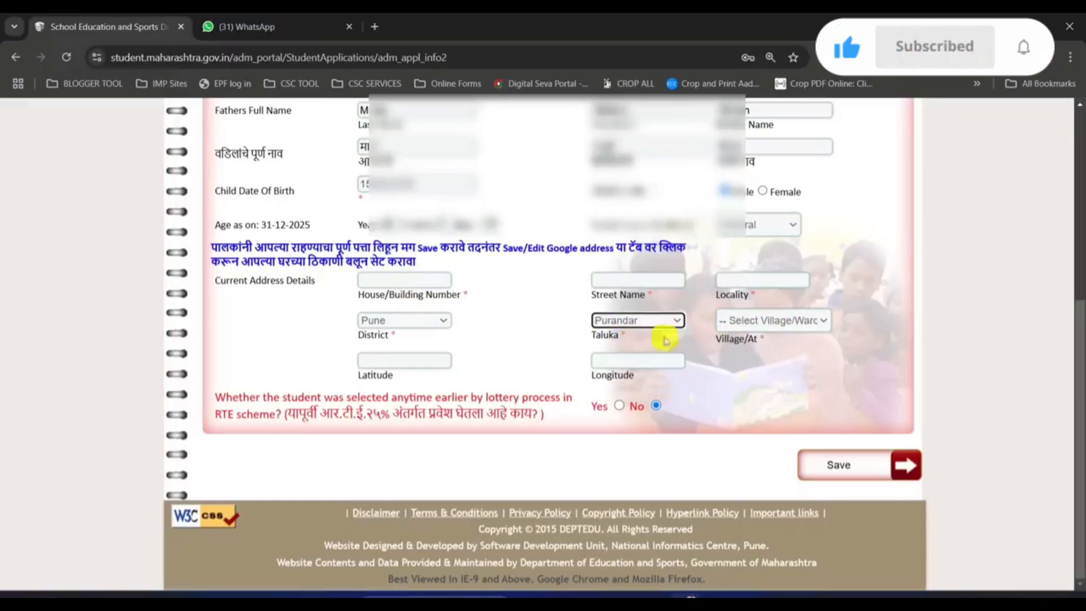
Step: Examine the Latitude and Longitude fields and the question about earlier selection by lottery in the RTE scheme
{"action": "left_click", "coordinate": [356, 372]}
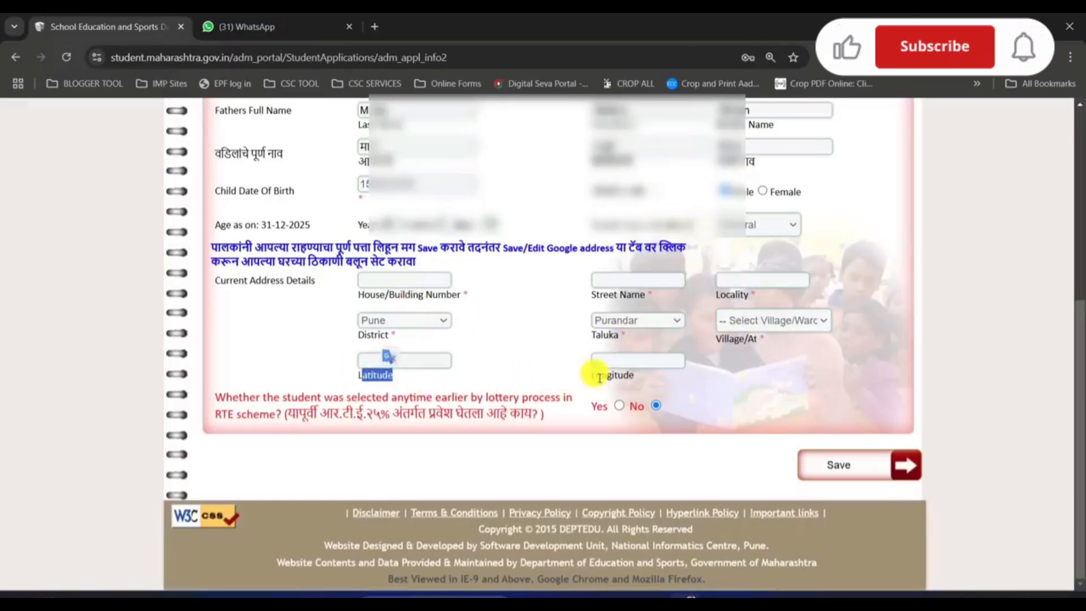
{"action": "left_click_drag", "start_coordinate": [596, 373], "coordinate": [647, 376]}
{"action": "left_click", "coordinate": [702, 375]}
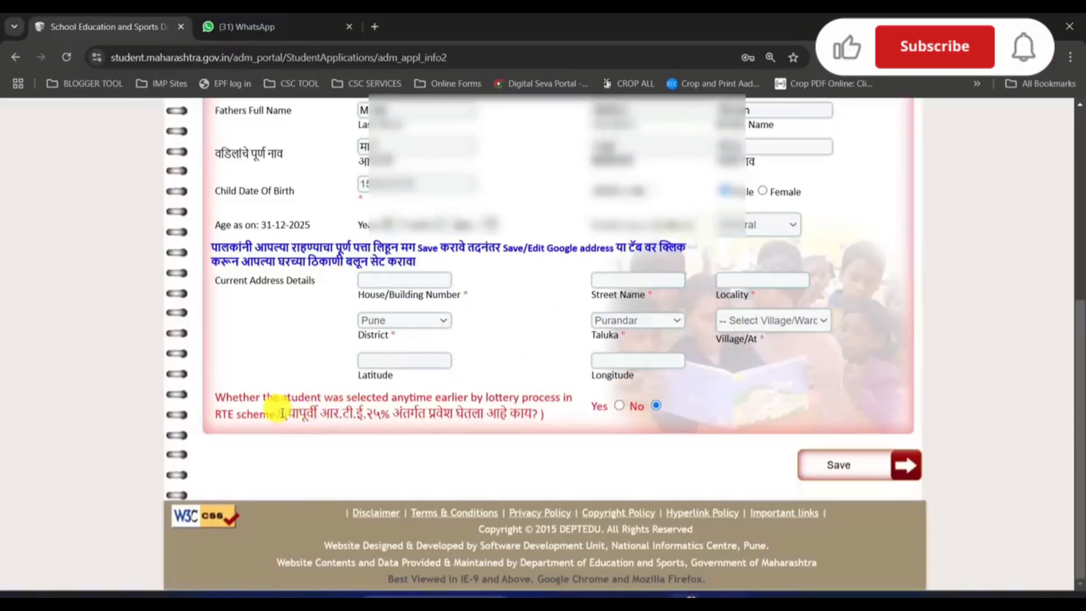
{"action": "left_click_drag", "start_coordinate": [300, 416], "coordinate": [526, 413]}
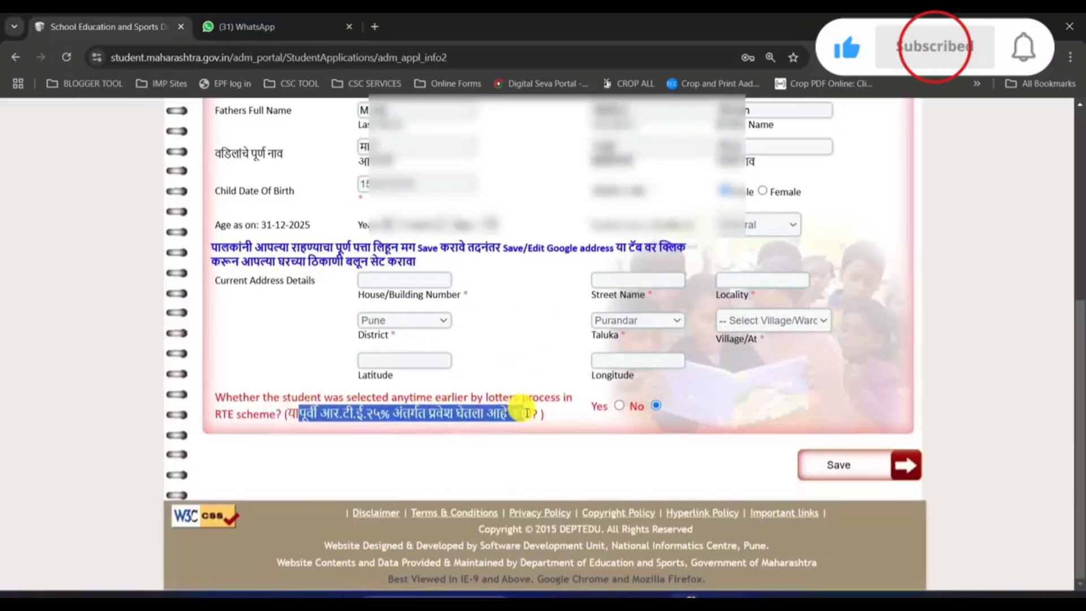
Step: Save the Child Information form with the current address details filled in and the earlier RTE selection question answered No
{"action": "left_click", "coordinate": [511, 406]}
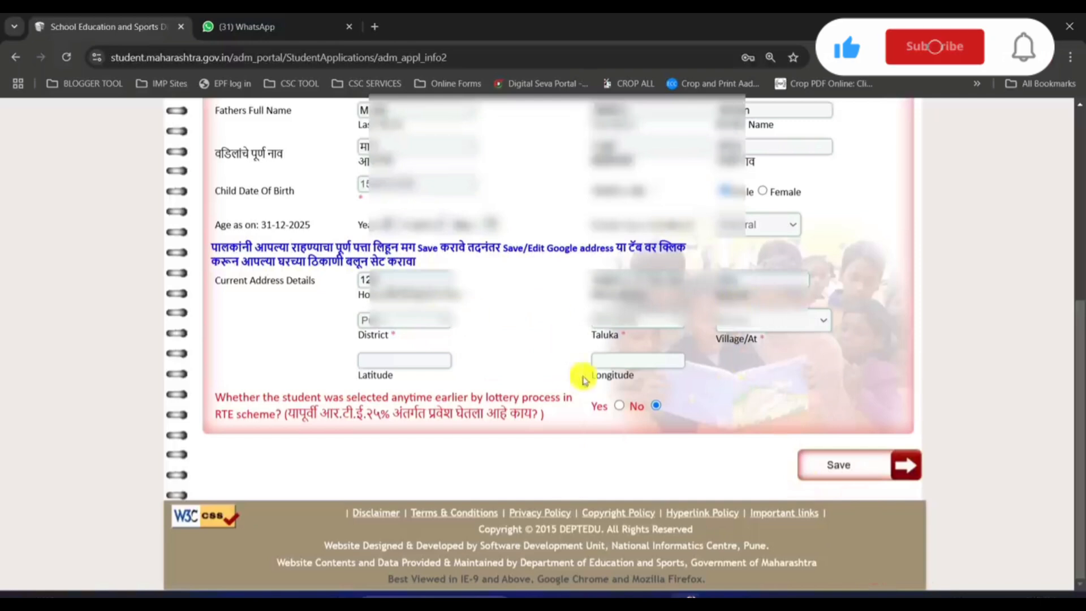
{"action": "left_click", "coordinate": [849, 465]}
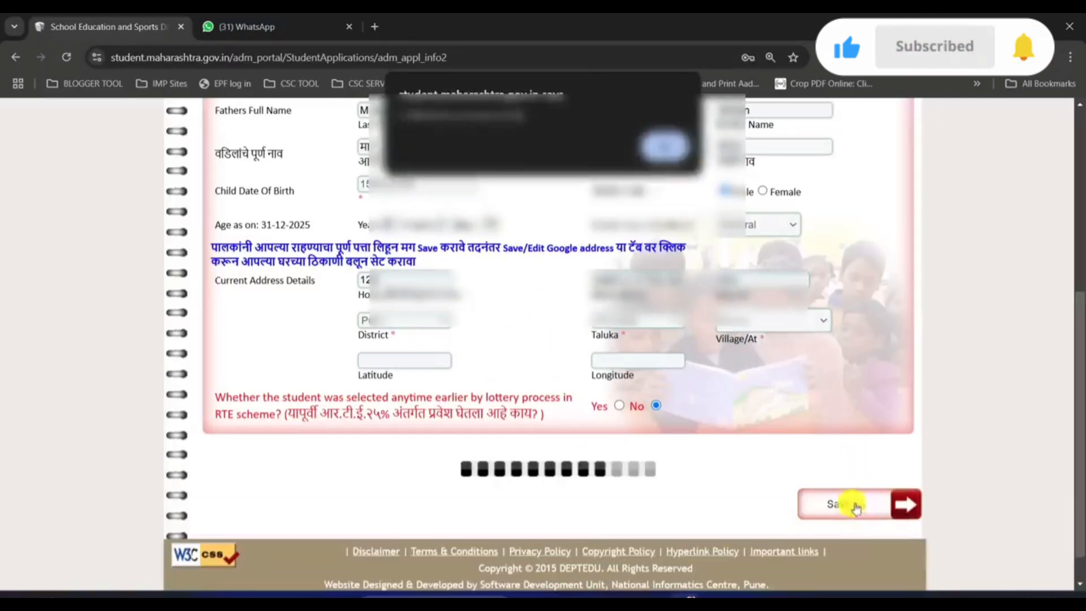
{"action": "left_click", "coordinate": [664, 146]}
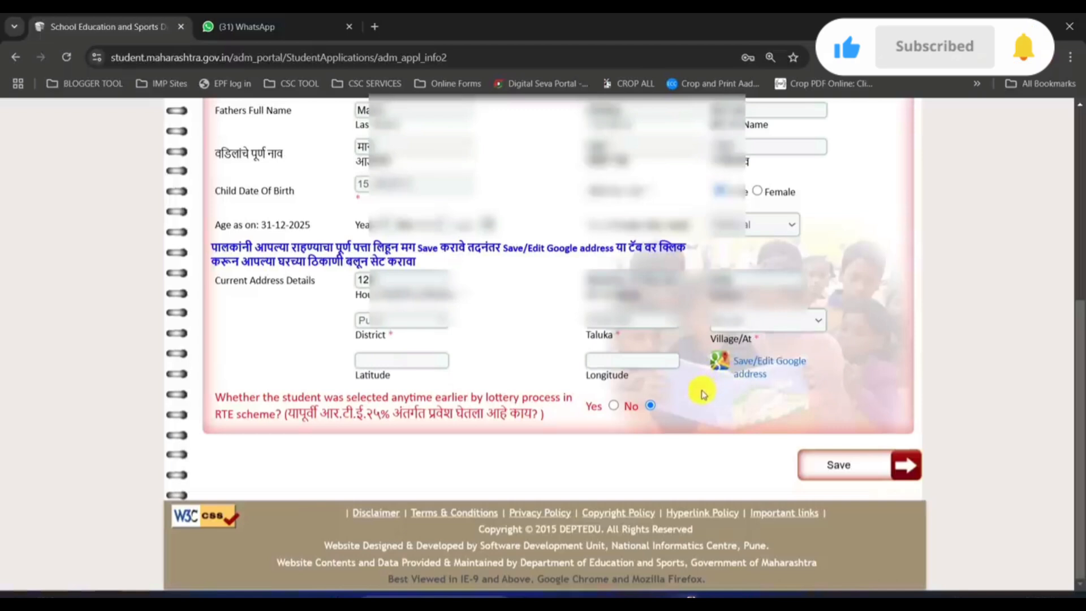
Step: Open the Google address map, place the marker on the child's home location and save the updated address
{"action": "left_click", "coordinate": [756, 374]}
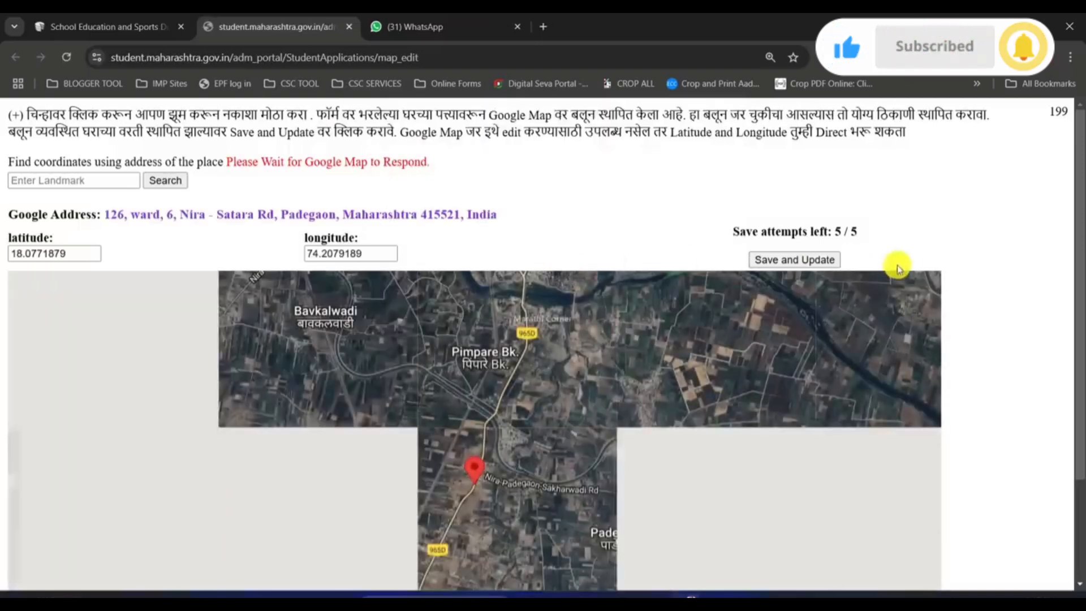
{"action": "left_click_drag", "start_coordinate": [1080, 229], "coordinate": [1081, 291]}
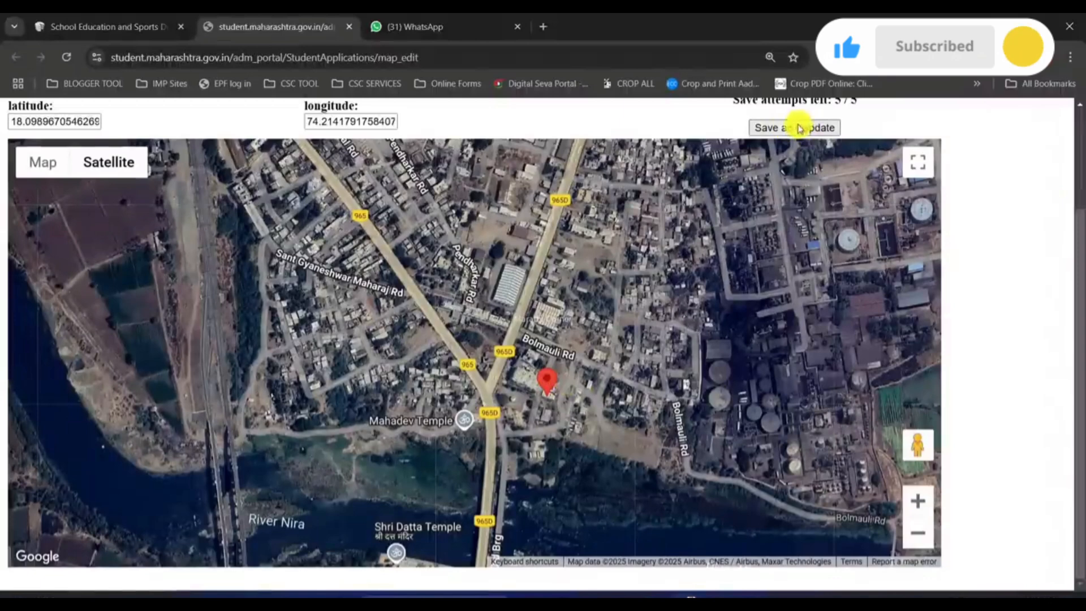
{"action": "left_click", "coordinate": [800, 128]}
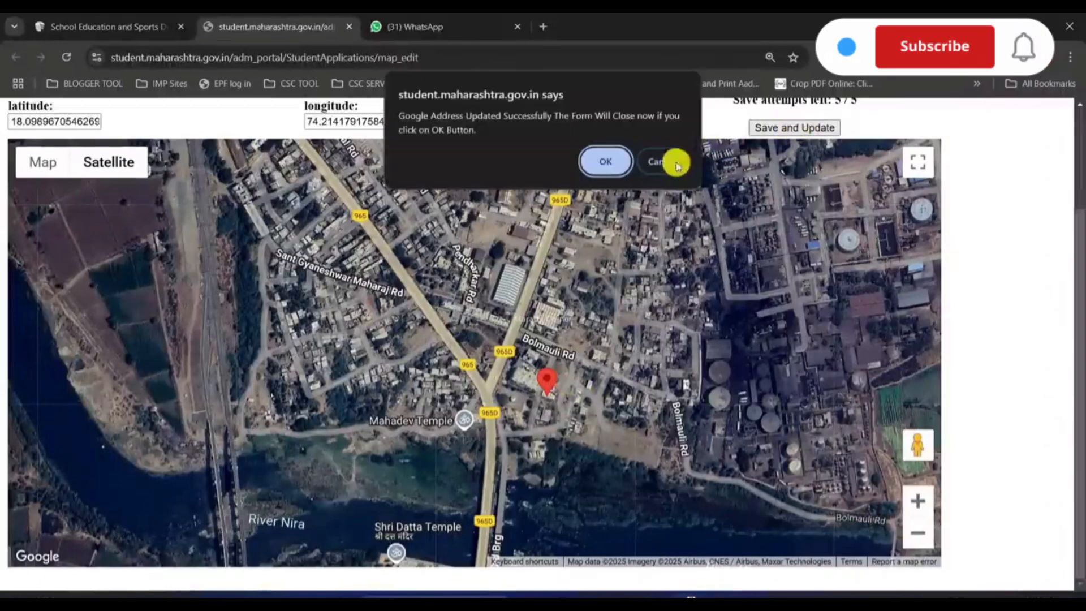
{"action": "left_click", "coordinate": [614, 160]}
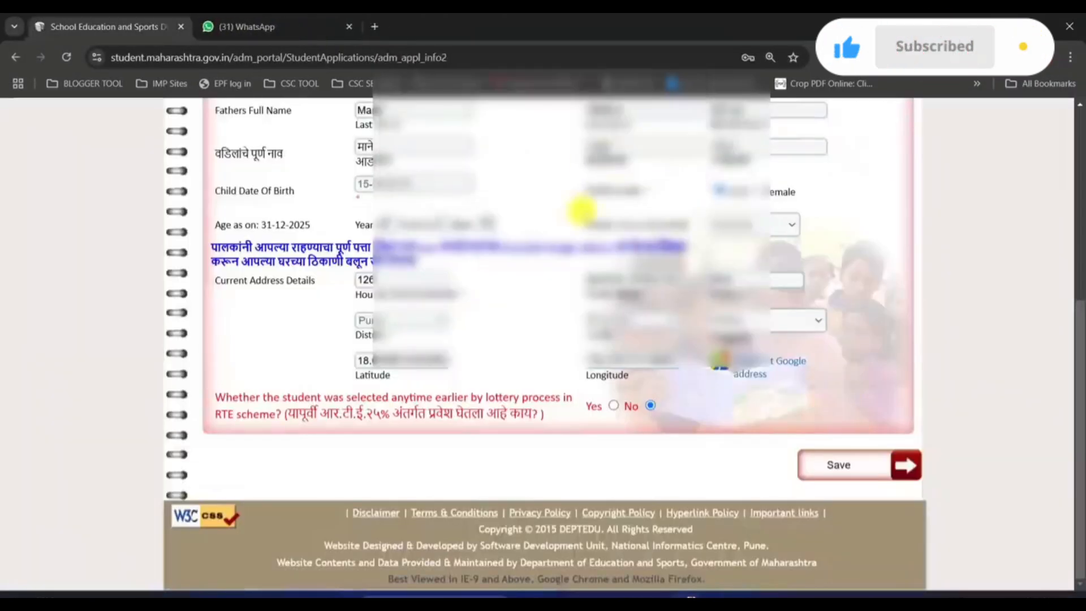
Step: Check the current address's Latitude and Longitude fields and save the Child Information form again
{"action": "left_click_drag", "start_coordinate": [345, 379], "coordinate": [411, 386]}
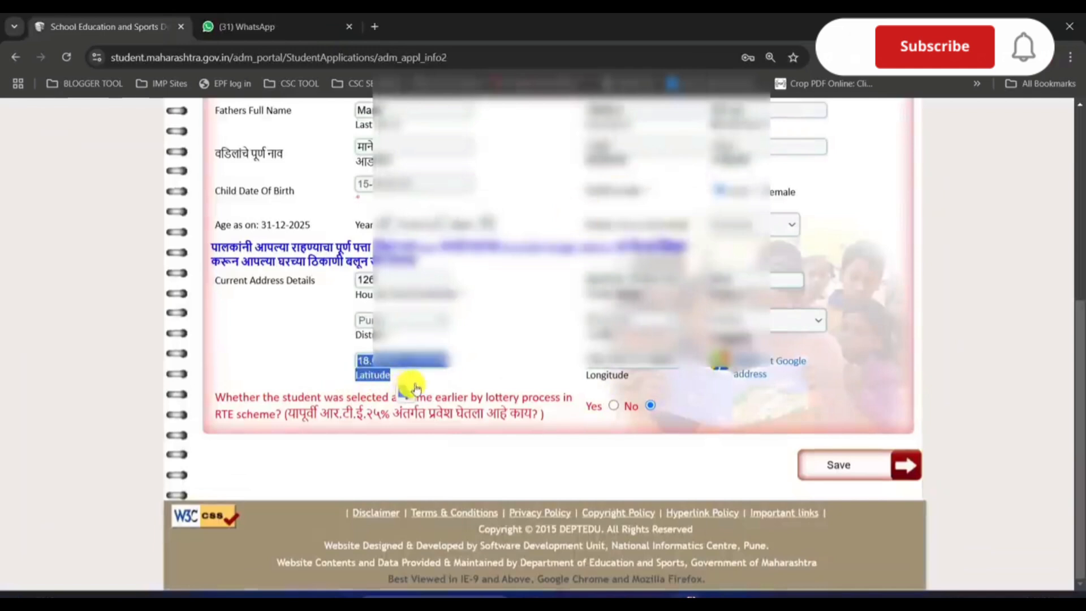
{"action": "left_click_drag", "start_coordinate": [581, 380], "coordinate": [597, 387]}
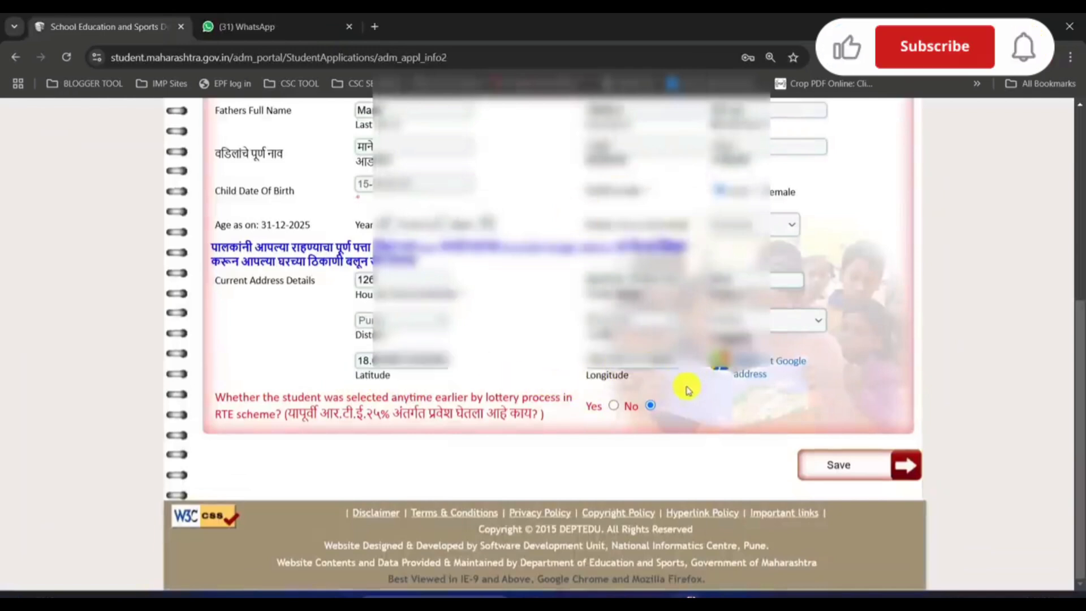
{"action": "left_click", "coordinate": [850, 469]}
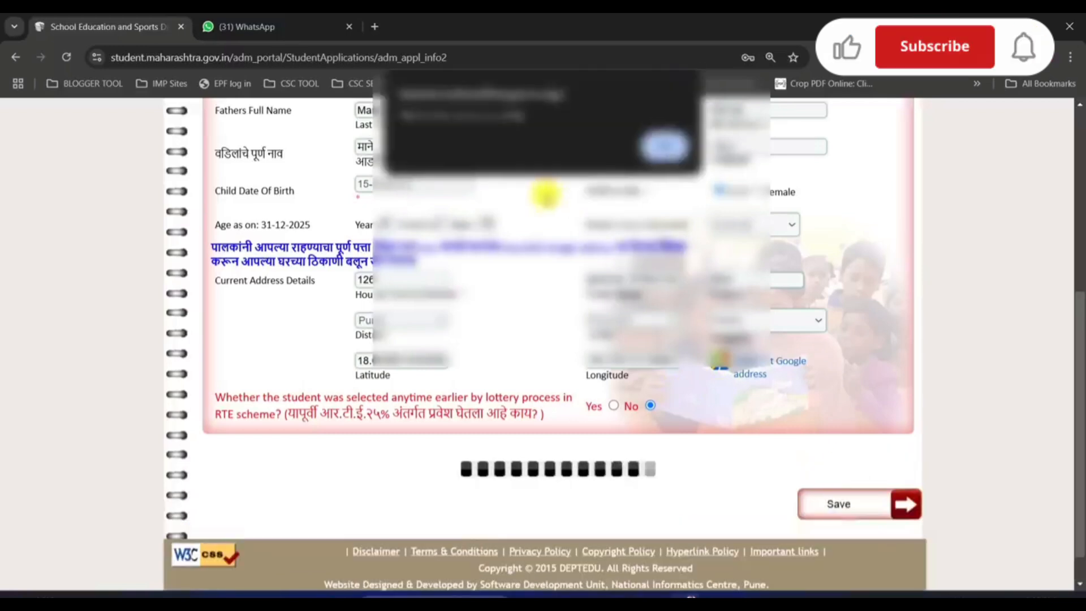
{"action": "left_click", "coordinate": [666, 147]}
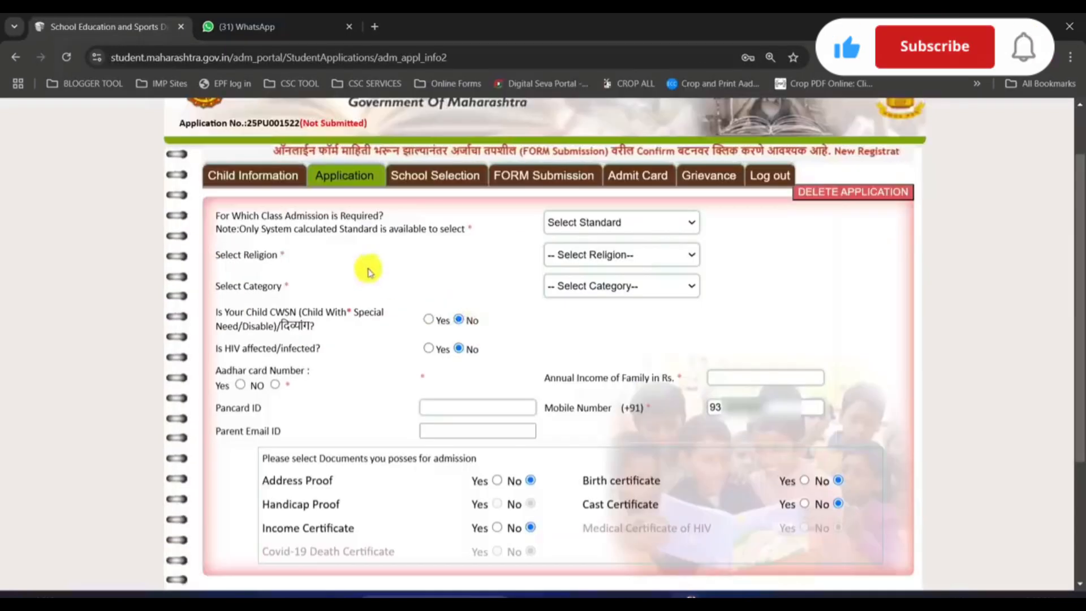
Step: Read the class admission question on the Application page and its note about the system-calculated standard
{"action": "left_click", "coordinate": [349, 180]}
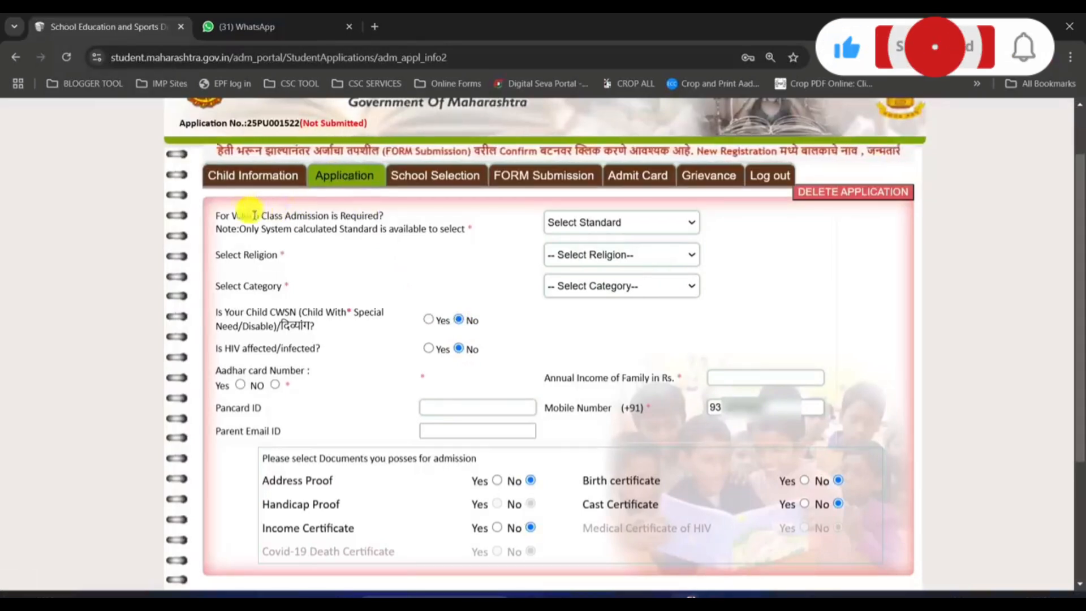
{"action": "left_click_drag", "start_coordinate": [232, 216], "coordinate": [378, 216]}
{"action": "left_click", "coordinate": [367, 217]}
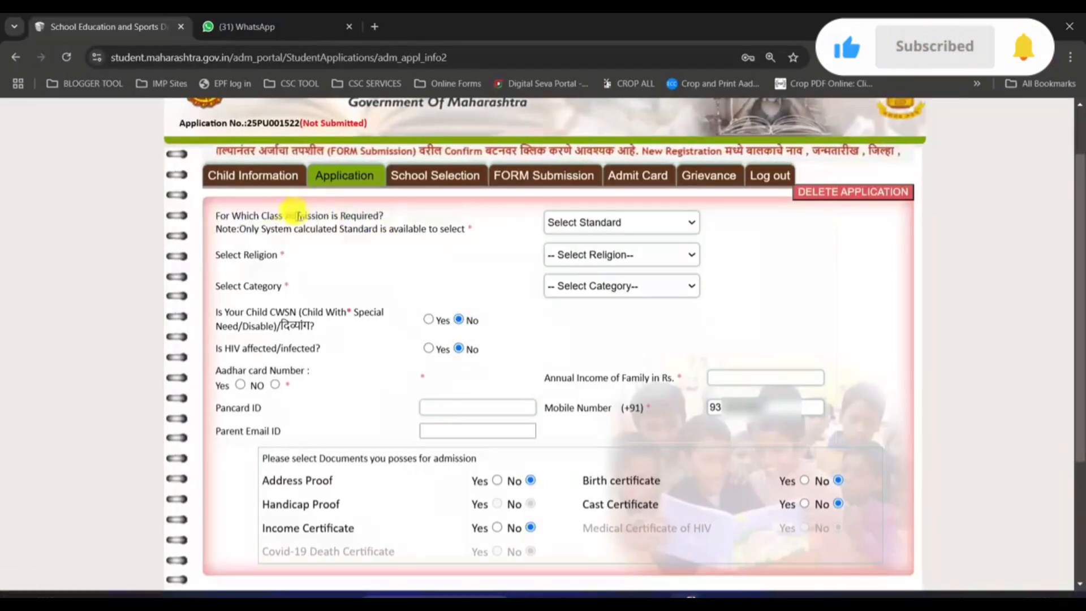
{"action": "left_click_drag", "start_coordinate": [243, 229], "coordinate": [480, 231]}
{"action": "left_click", "coordinate": [369, 219]}
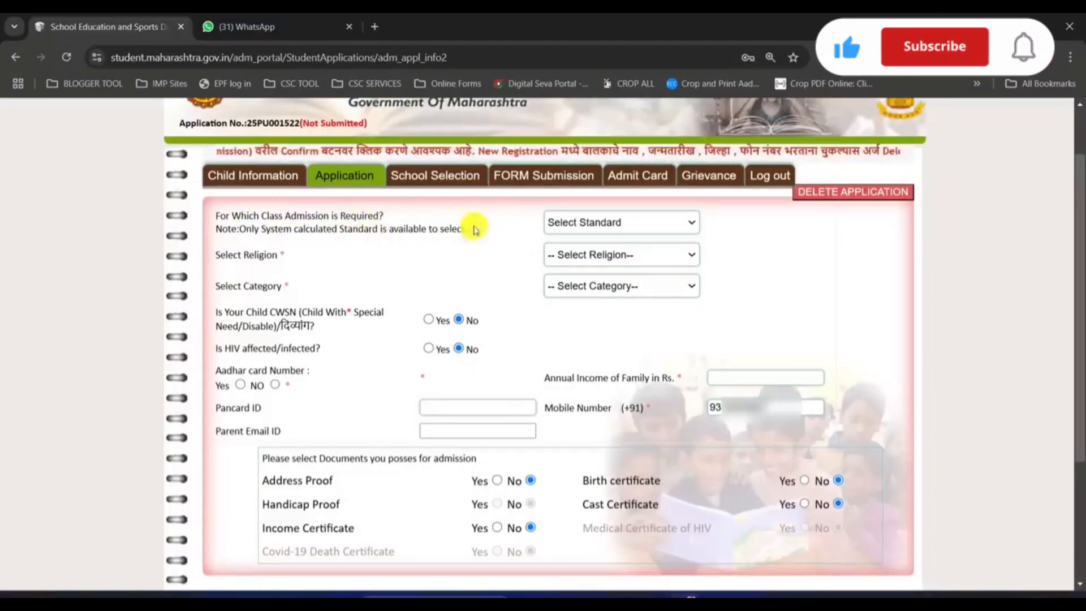
Step: Set the class for which admission is required to 1st Standard
{"action": "left_click", "coordinate": [580, 225]}
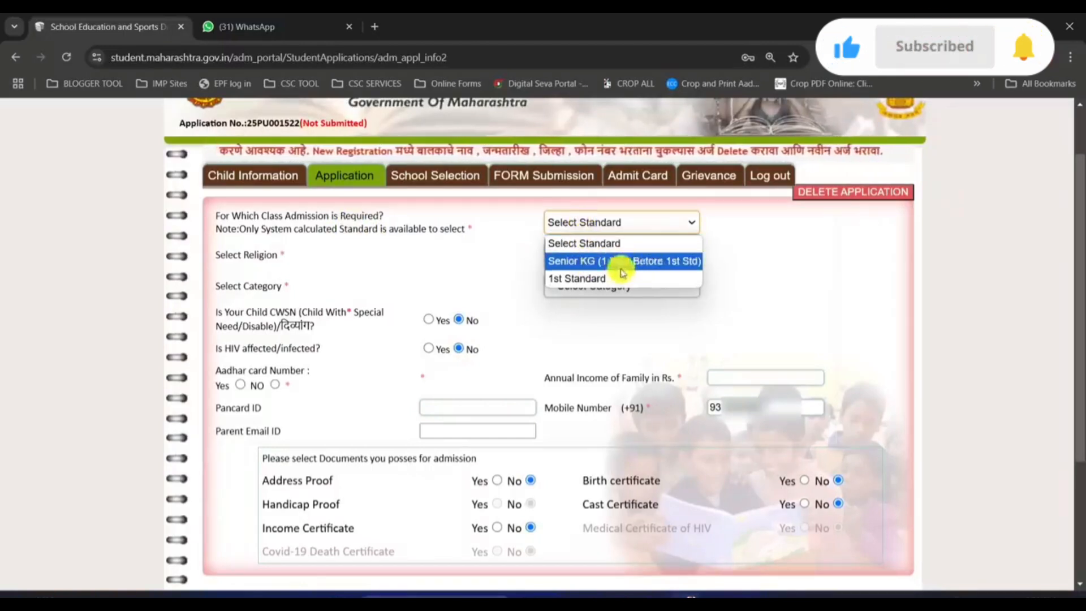
{"action": "left_click", "coordinate": [583, 278]}
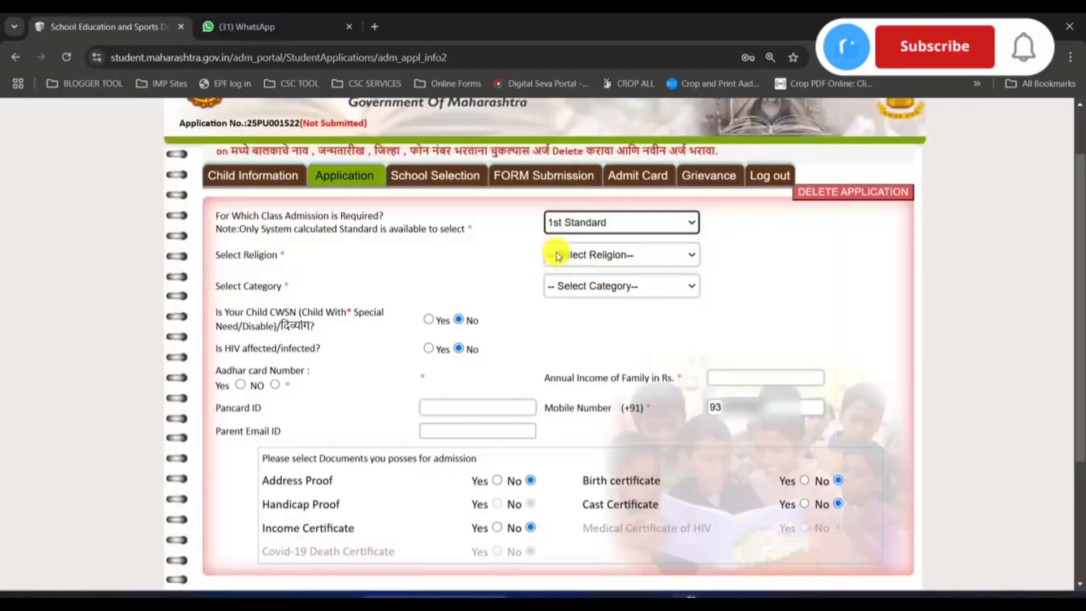
{"action": "left_click", "coordinate": [566, 225]}
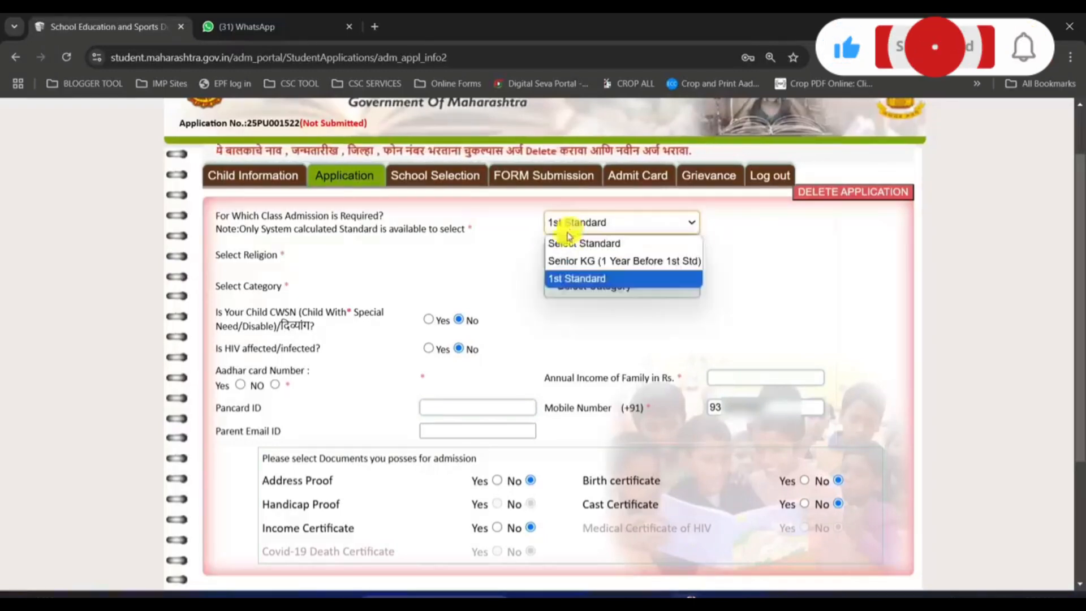
{"action": "left_click", "coordinate": [596, 279]}
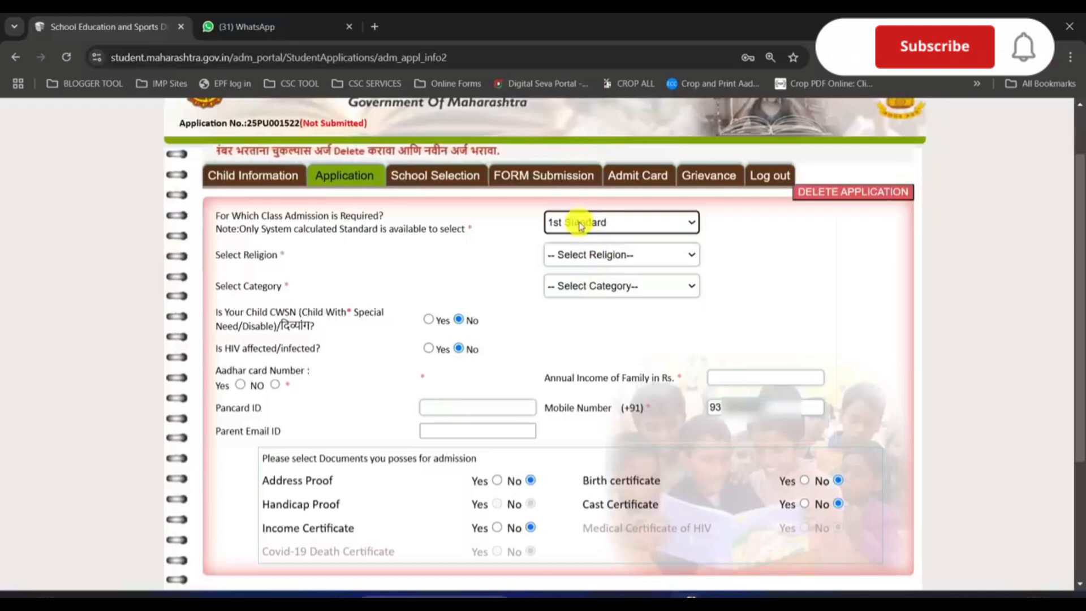
{"action": "left_click", "coordinate": [614, 222]}
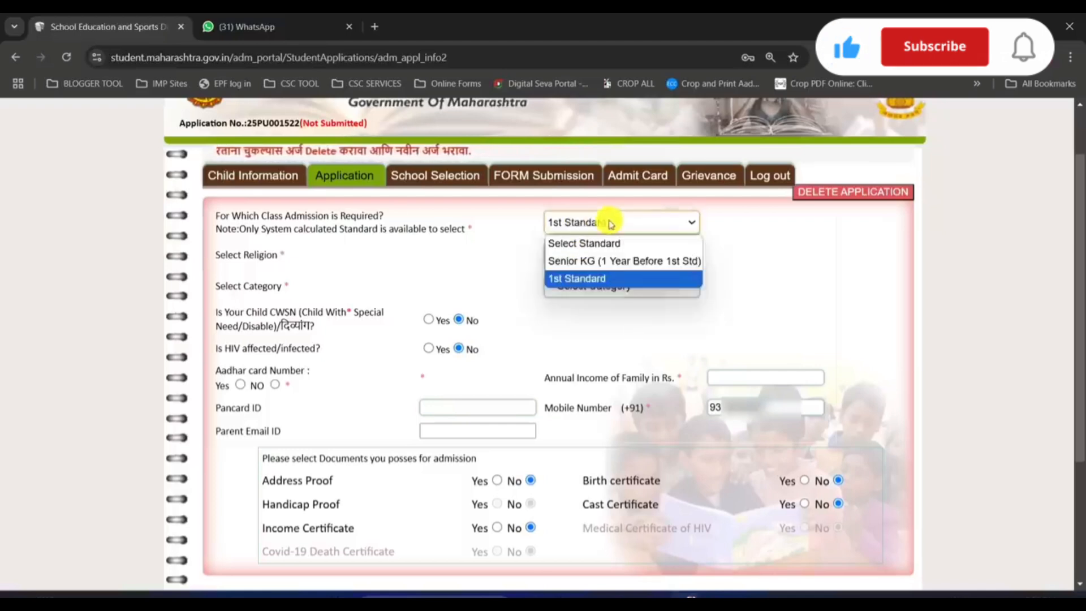
{"action": "left_click", "coordinate": [615, 277]}
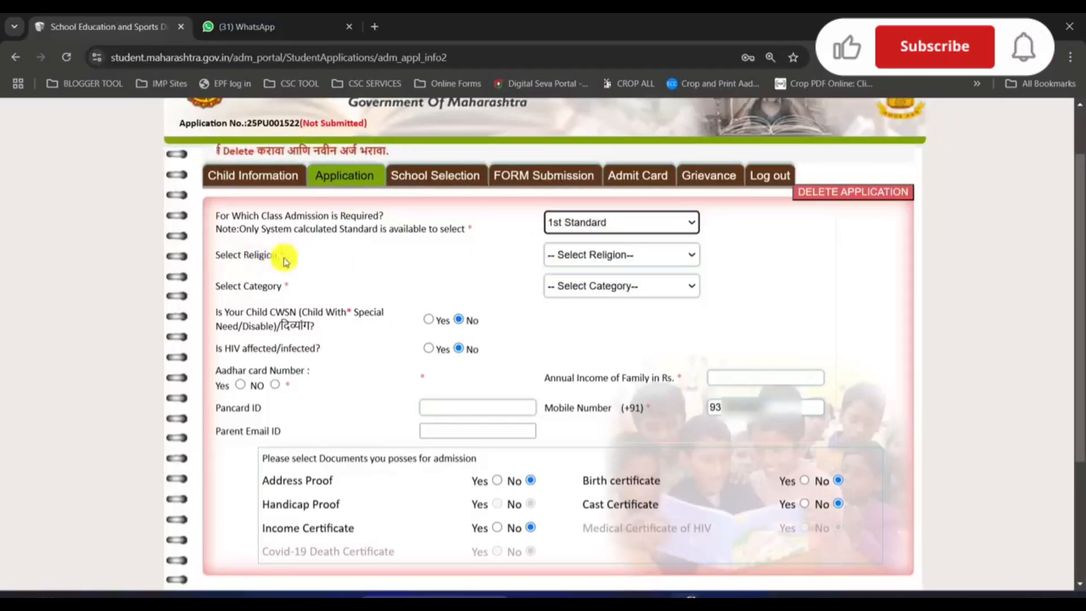
Step: Set the child's religion to Hindu and the category to General
{"action": "left_click", "coordinate": [567, 255]}
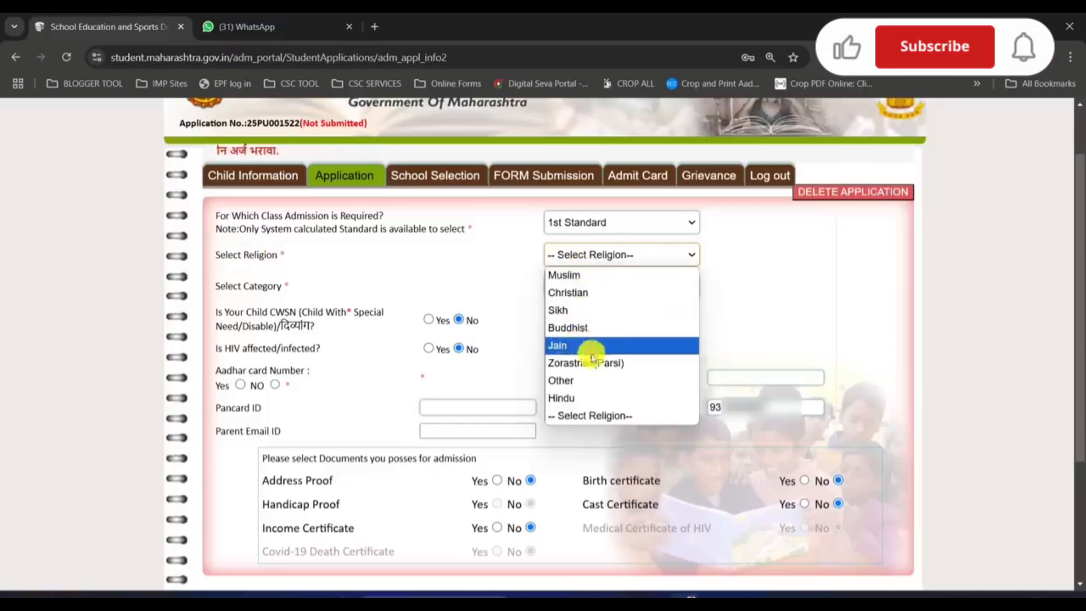
{"action": "left_click", "coordinate": [594, 399]}
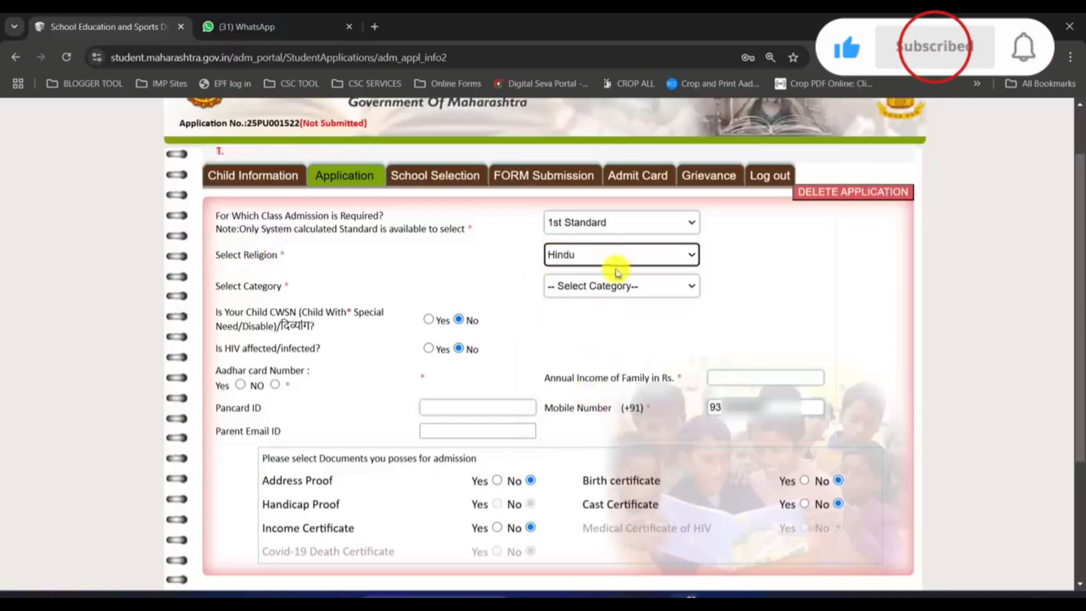
{"action": "left_click", "coordinate": [568, 286]}
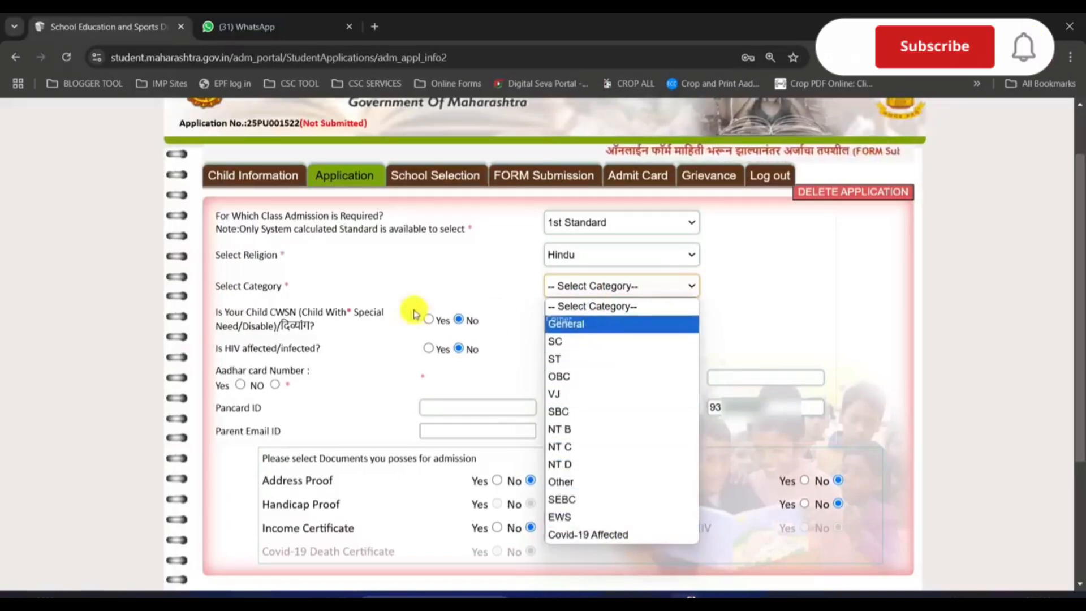
{"action": "left_click", "coordinate": [583, 326]}
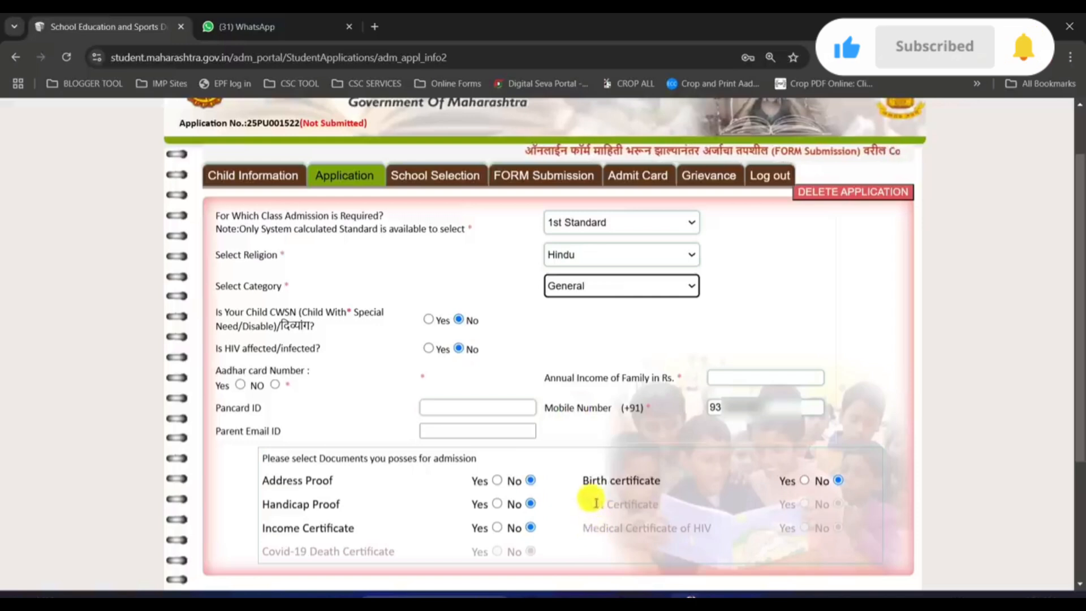
Step: Review the listed admission documents and mark Address Proof, Birth certificate and Income Certificate as Yes
{"action": "left_click_drag", "start_coordinate": [587, 502], "coordinate": [645, 503]}
{"action": "left_click", "coordinate": [615, 509]}
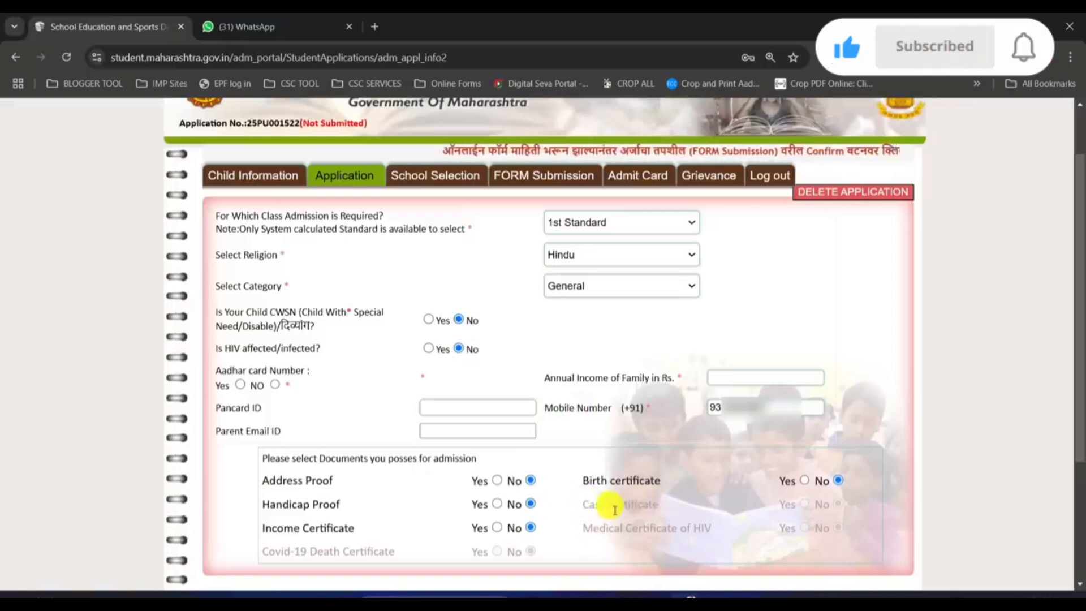
{"action": "left_click_drag", "start_coordinate": [260, 534], "coordinate": [322, 531]}
{"action": "left_click", "coordinate": [355, 534]}
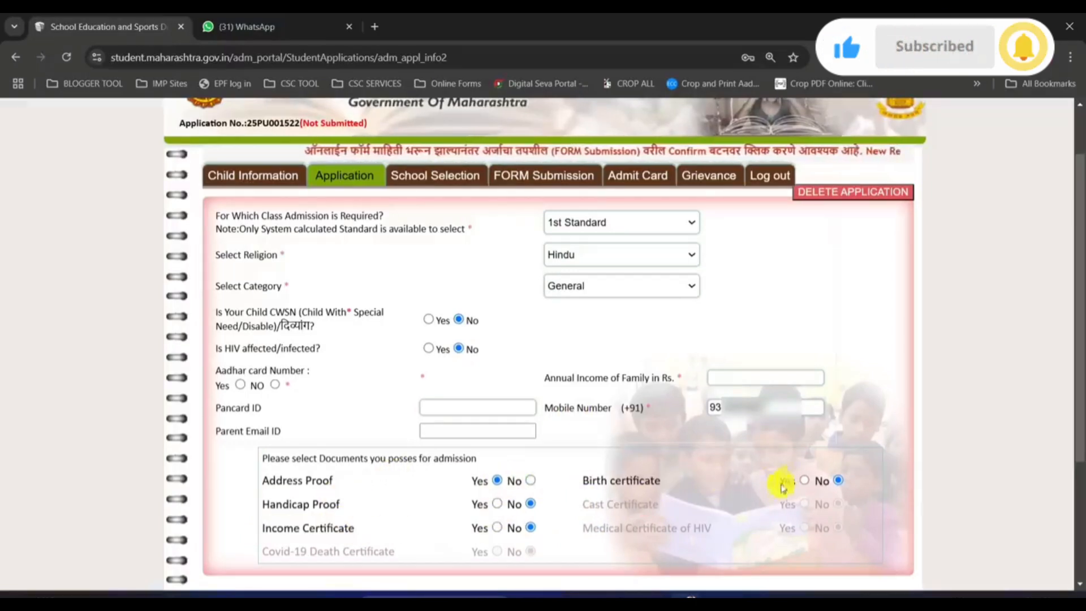
{"action": "left_click", "coordinate": [804, 482]}
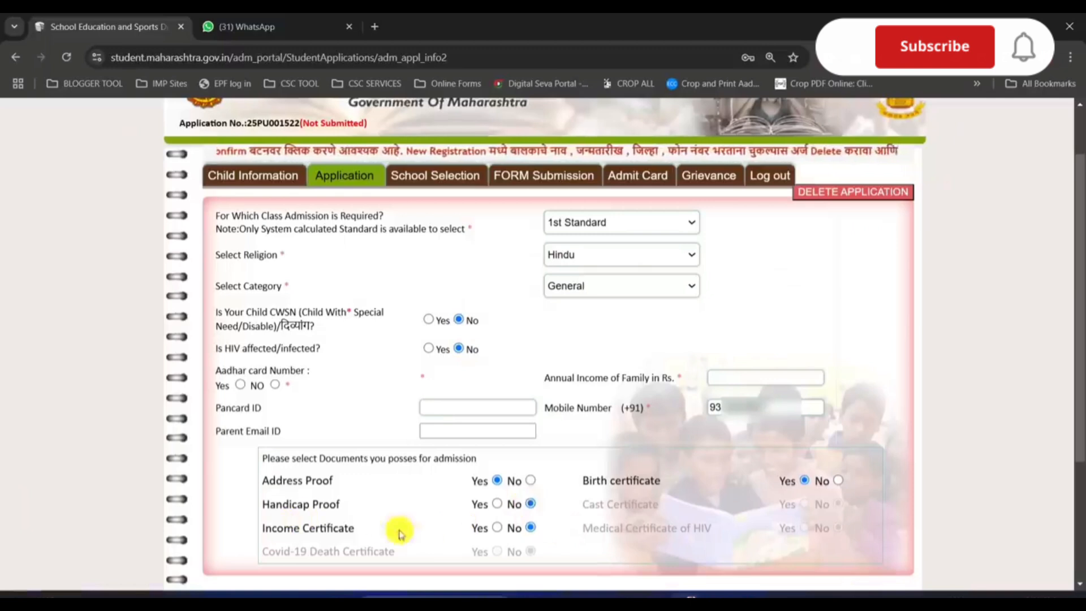
{"action": "left_click", "coordinate": [497, 528]}
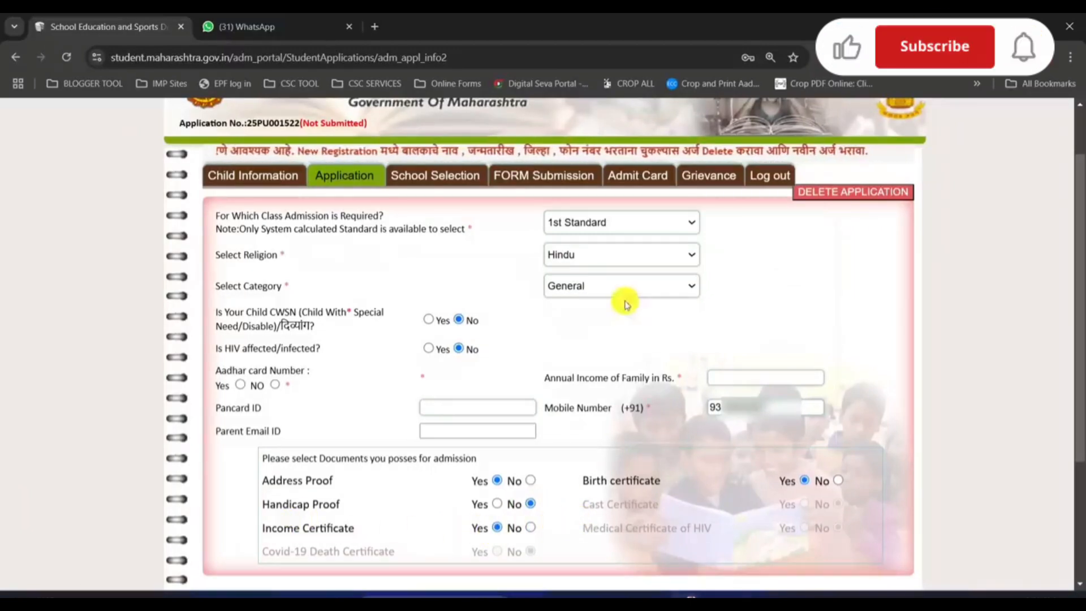
{"action": "left_click", "coordinate": [611, 288]}
Step: Open School Selection and examine the schools within 1 km, within 1 to 3 km and beyond 3 km
{"action": "left_click", "coordinate": [445, 177]}
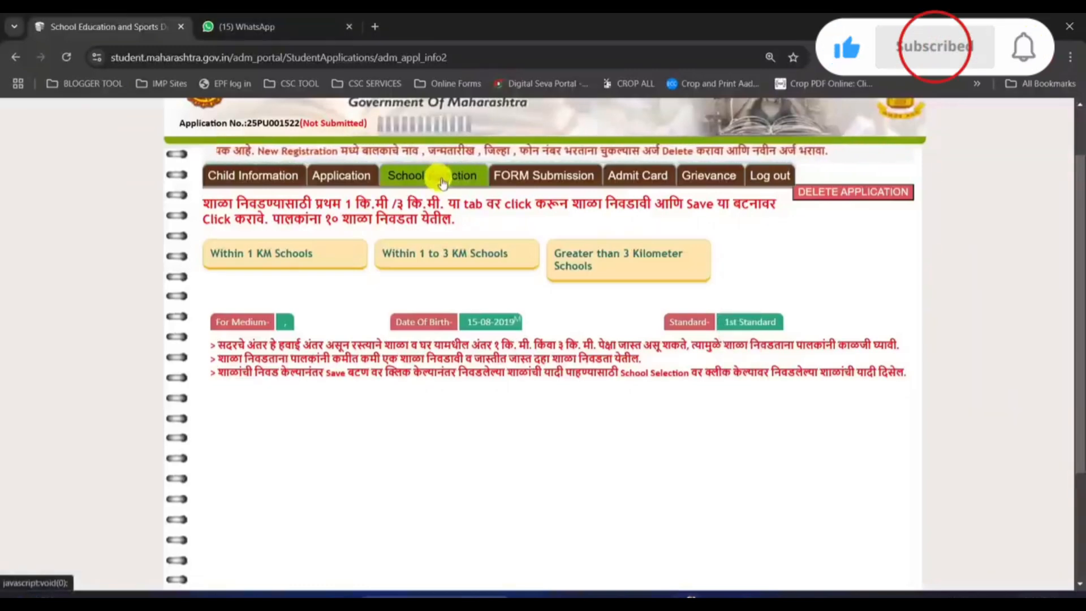
{"action": "scroll", "coordinate": [249, 203], "scroll_direction": "down", "scroll_amount": 1}
{"action": "left_click", "coordinate": [258, 188]}
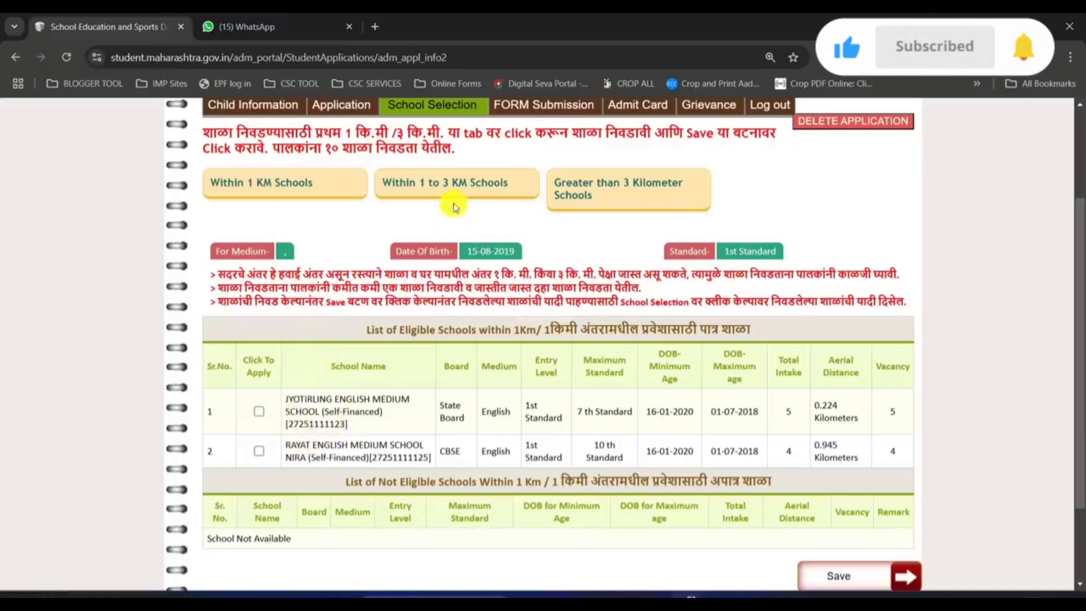
{"action": "left_click", "coordinate": [477, 191]}
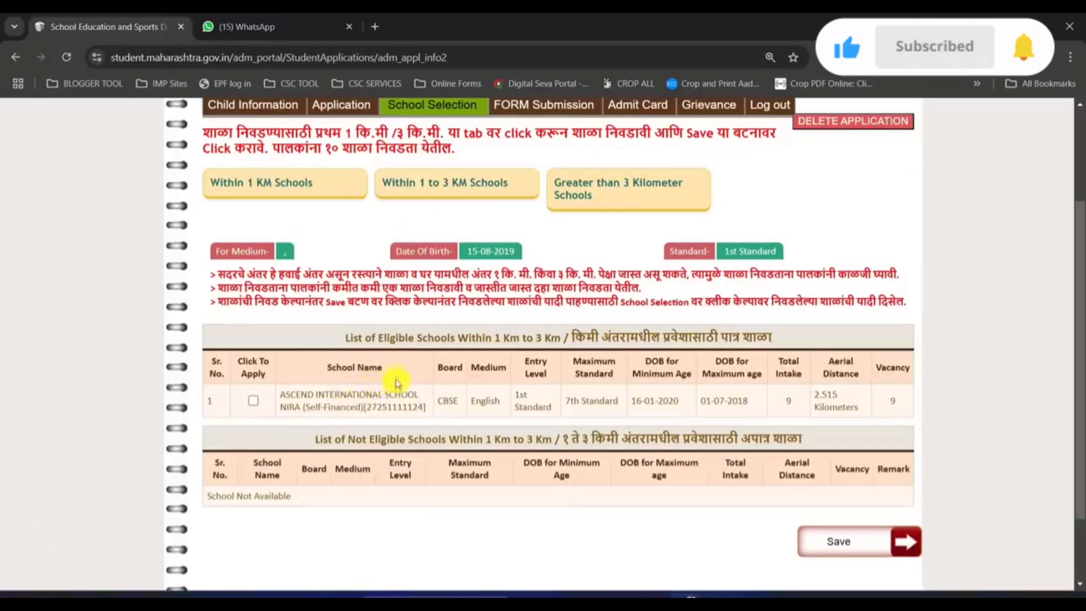
{"action": "left_click", "coordinate": [604, 194]}
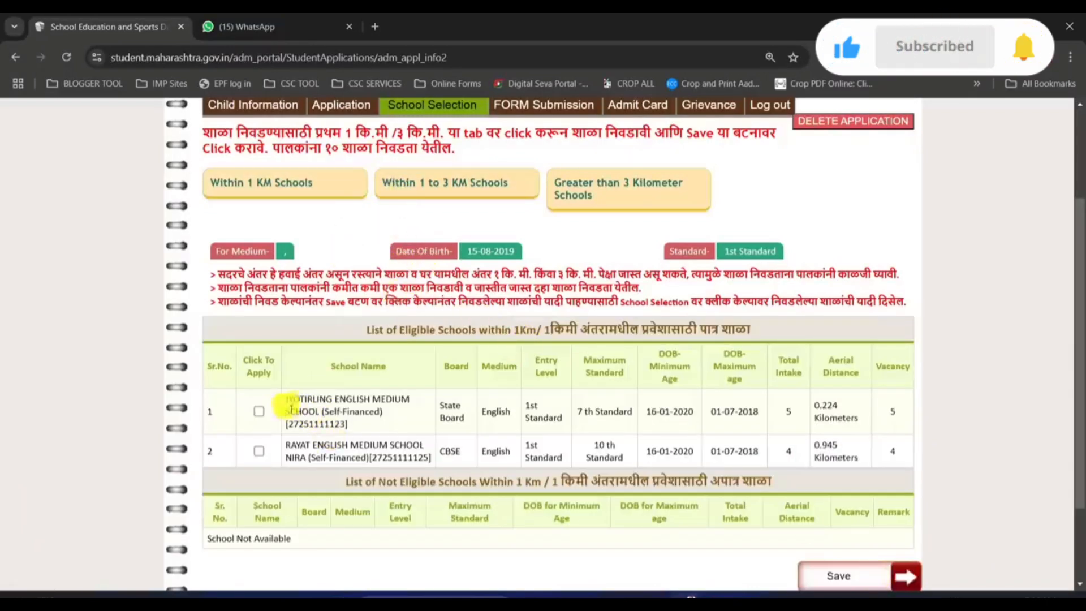
Step: Select Jyotirling English Medium School and Rayat English Medium School Nira within 1 km, plus Ascend International School Nira within 1 to 3 km
{"action": "left_click", "coordinate": [259, 413]}
{"action": "left_click", "coordinate": [439, 182]}
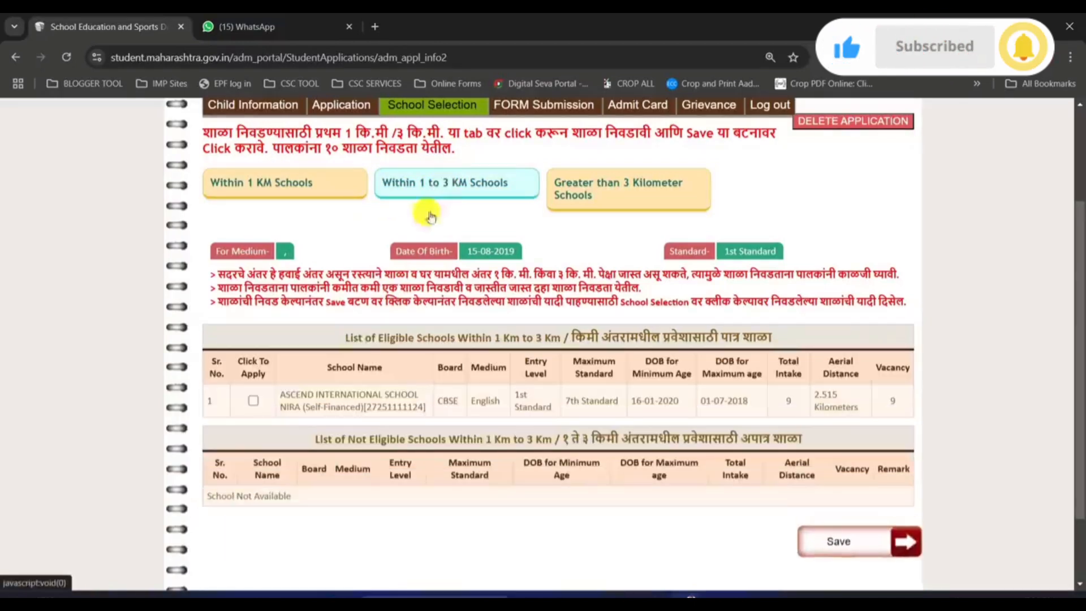
{"action": "left_click", "coordinate": [252, 401]}
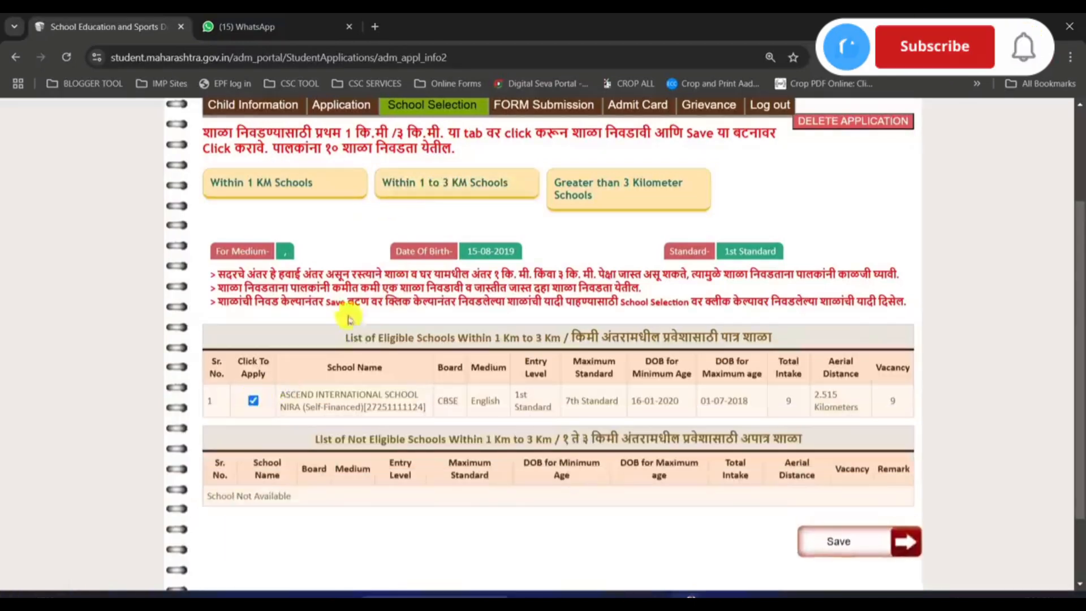
{"action": "left_click", "coordinate": [347, 182]}
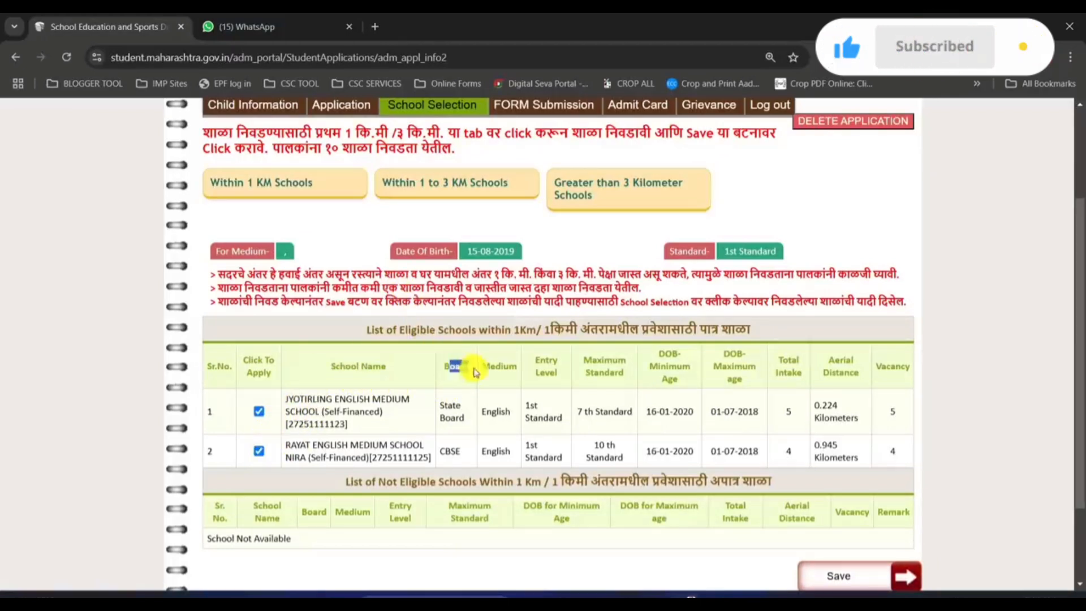
Step: Examine the board, medium, entry level, maximum standard, age limits, intake, distance and vacancy of the eligible schools within 1 km
{"action": "left_click_drag", "start_coordinate": [475, 372], "coordinate": [474, 373]}
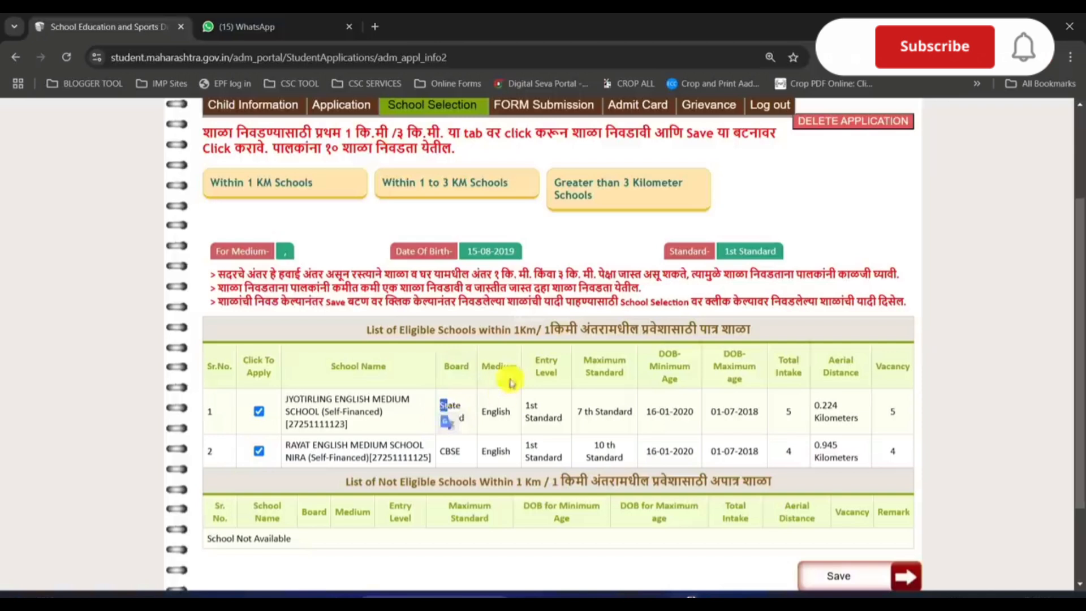
{"action": "left_click_drag", "start_coordinate": [445, 452], "coordinate": [461, 451]}
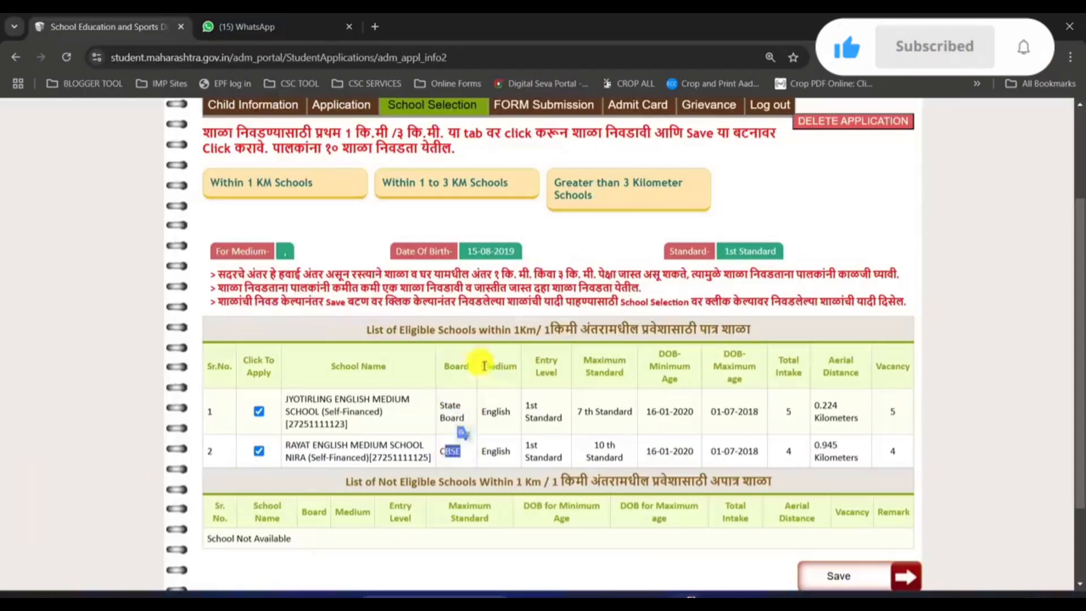
{"action": "left_click_drag", "start_coordinate": [483, 366], "coordinate": [510, 367]}
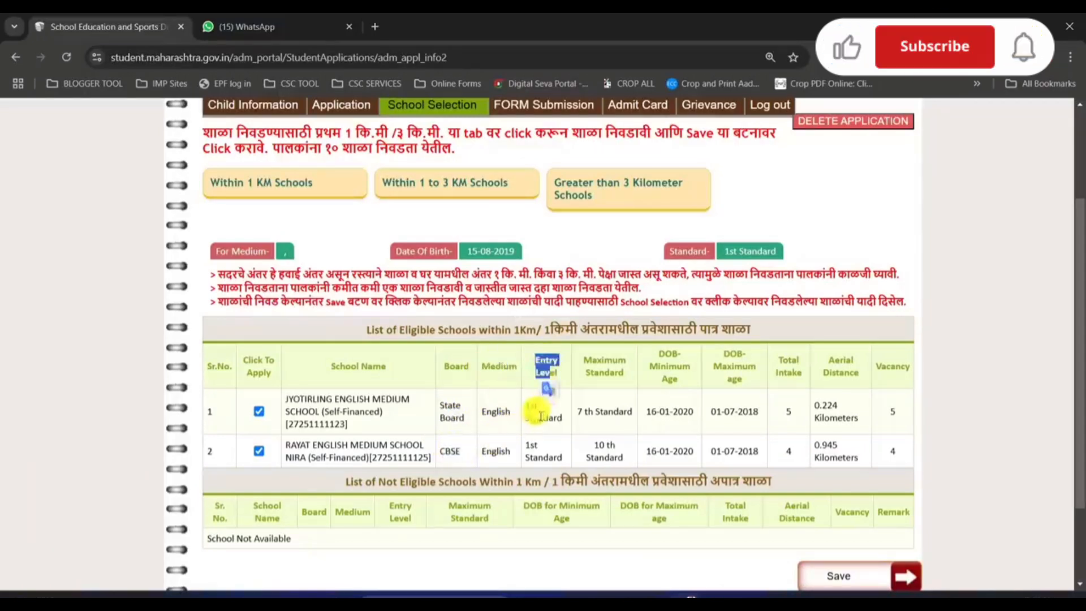
{"action": "left_click_drag", "start_coordinate": [584, 356], "coordinate": [610, 371]}
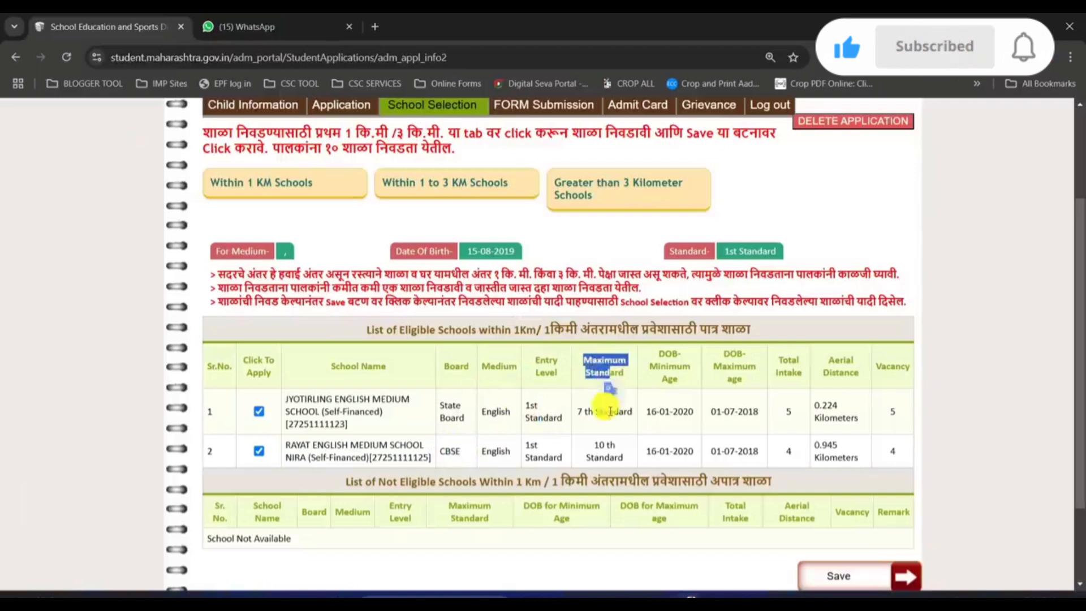
{"action": "left_click_drag", "start_coordinate": [577, 412], "coordinate": [618, 413]}
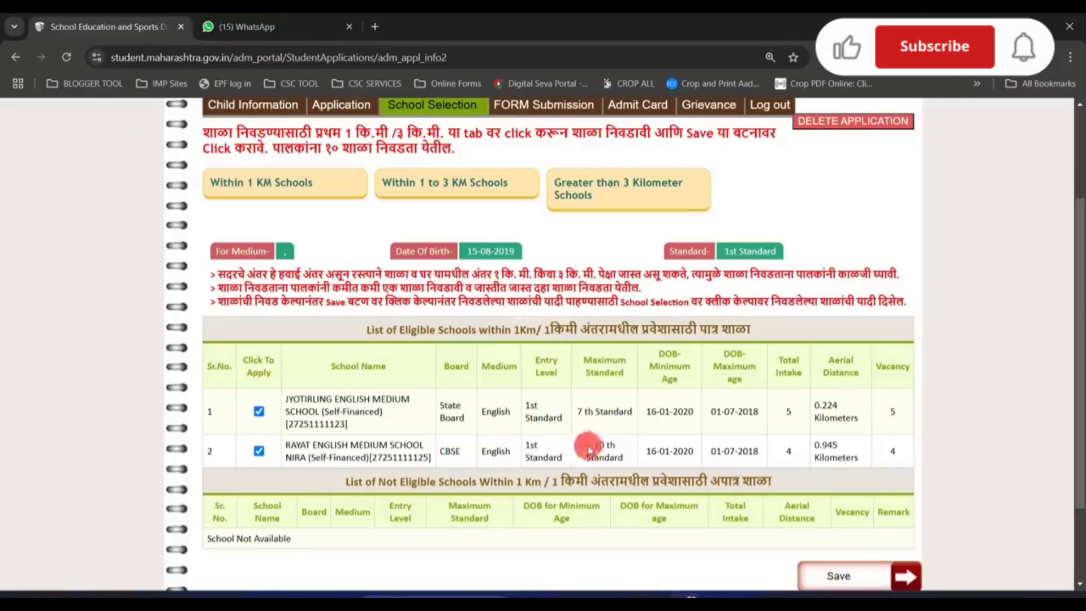
{"action": "left_click_drag", "start_coordinate": [656, 353], "coordinate": [692, 413]}
{"action": "left_click", "coordinate": [706, 445]}
{"action": "left_click_drag", "start_coordinate": [723, 366], "coordinate": [746, 367]}
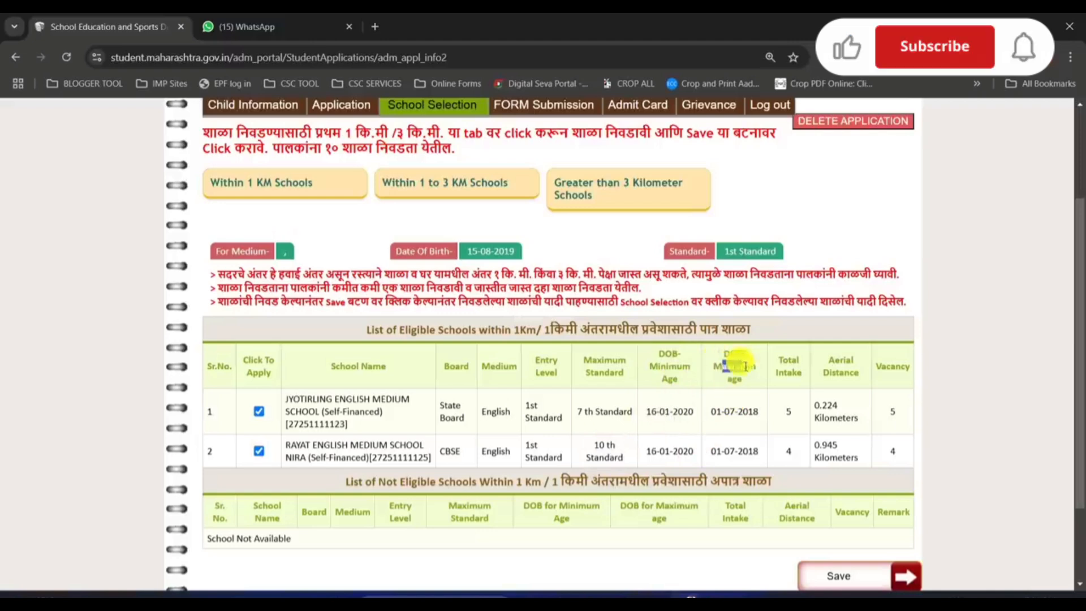
{"action": "left_click", "coordinate": [785, 374]}
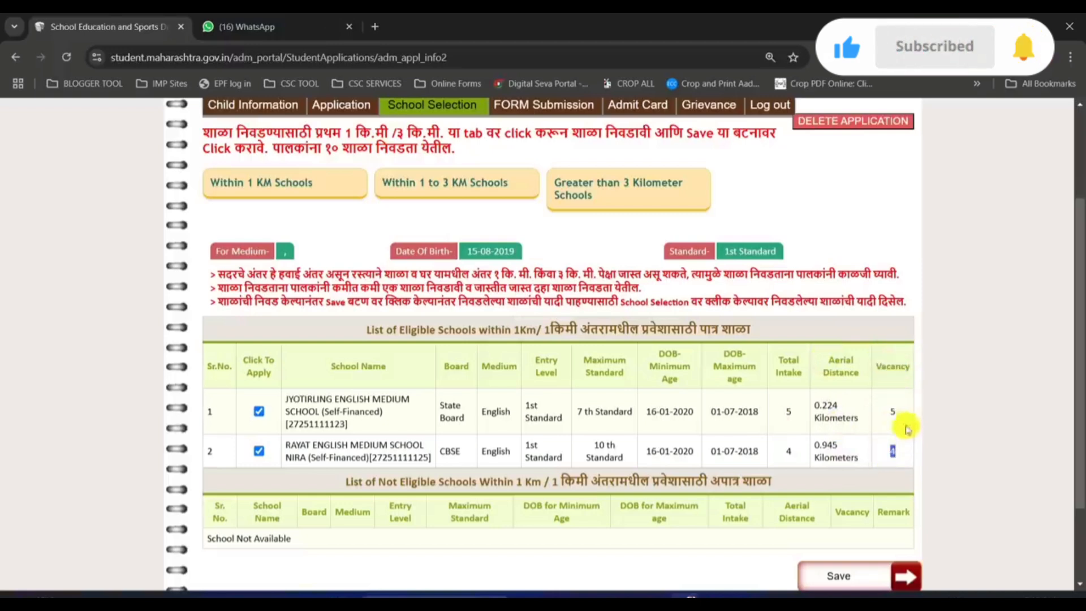
Step: Check the chosen school in the 1 to 3 km list and save the school selection
{"action": "left_click", "coordinate": [428, 195]}
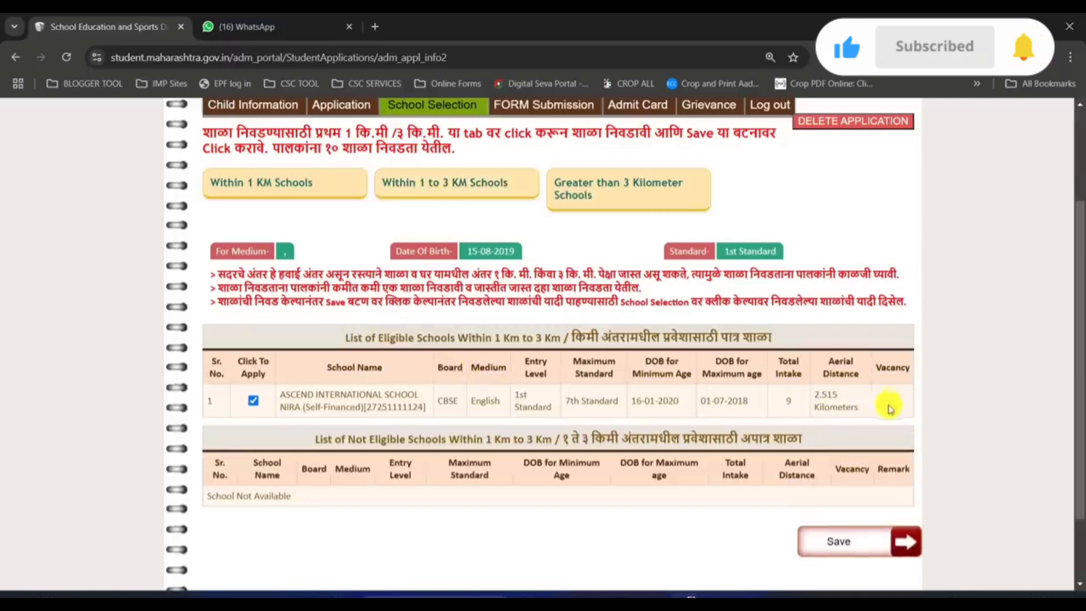
{"action": "left_click", "coordinate": [841, 542]}
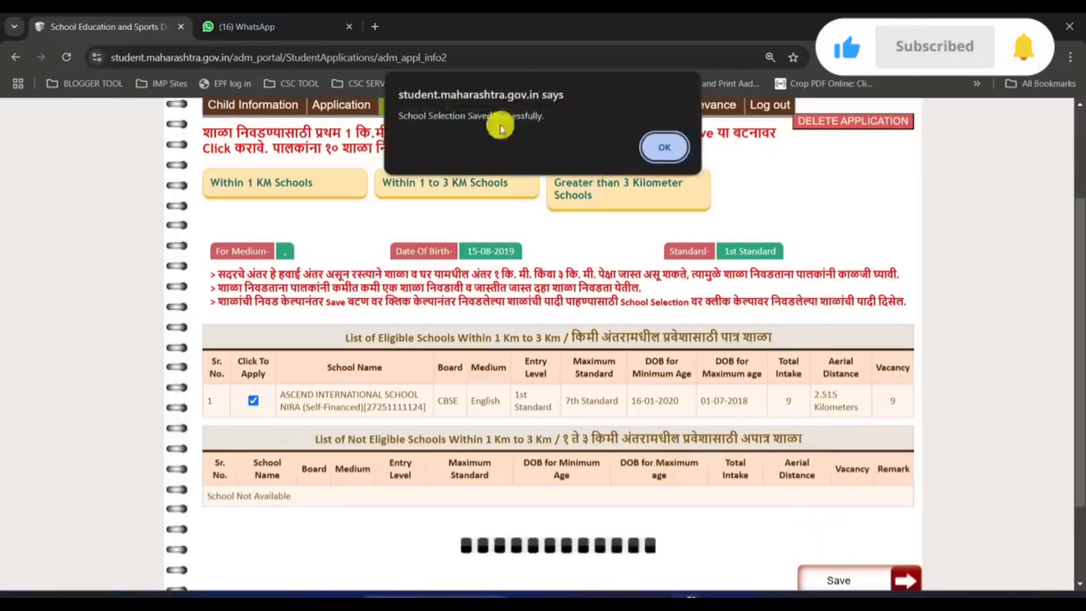
{"action": "left_click", "coordinate": [663, 147]}
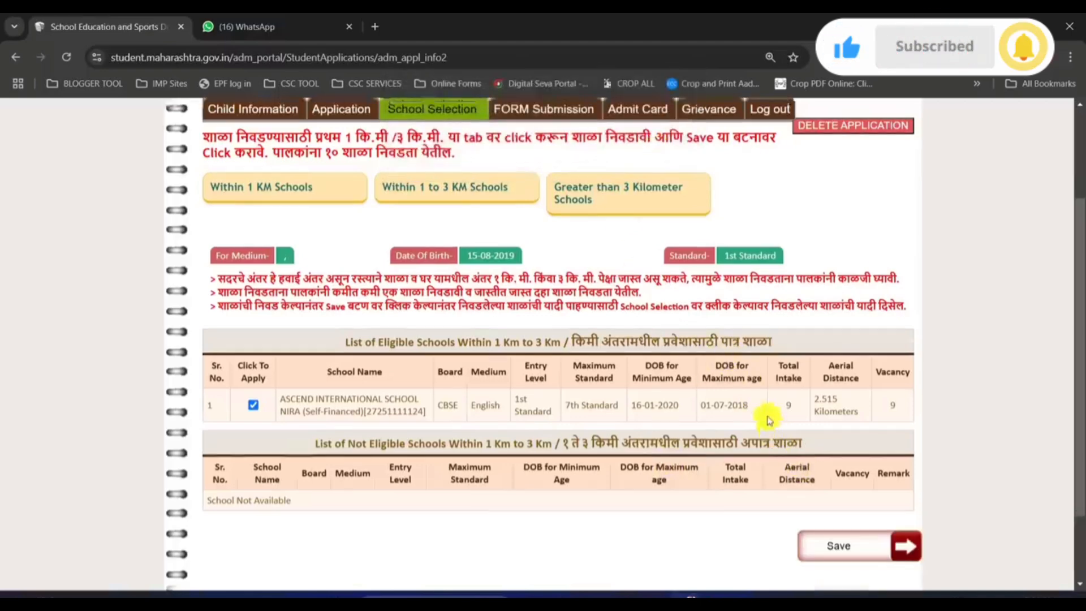
Step: Open FORM Submission, review the application details and selected schools, and accept the RTE 25% declaration
{"action": "scroll", "coordinate": [649, 188], "scroll_direction": "up", "scroll_amount": 1}
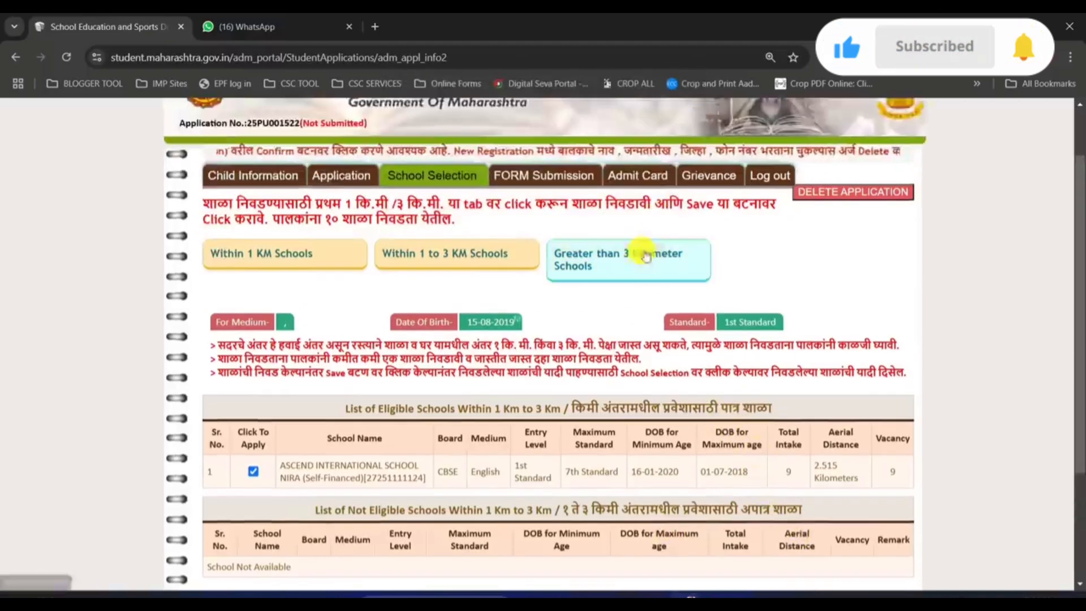
{"action": "left_click", "coordinate": [533, 180]}
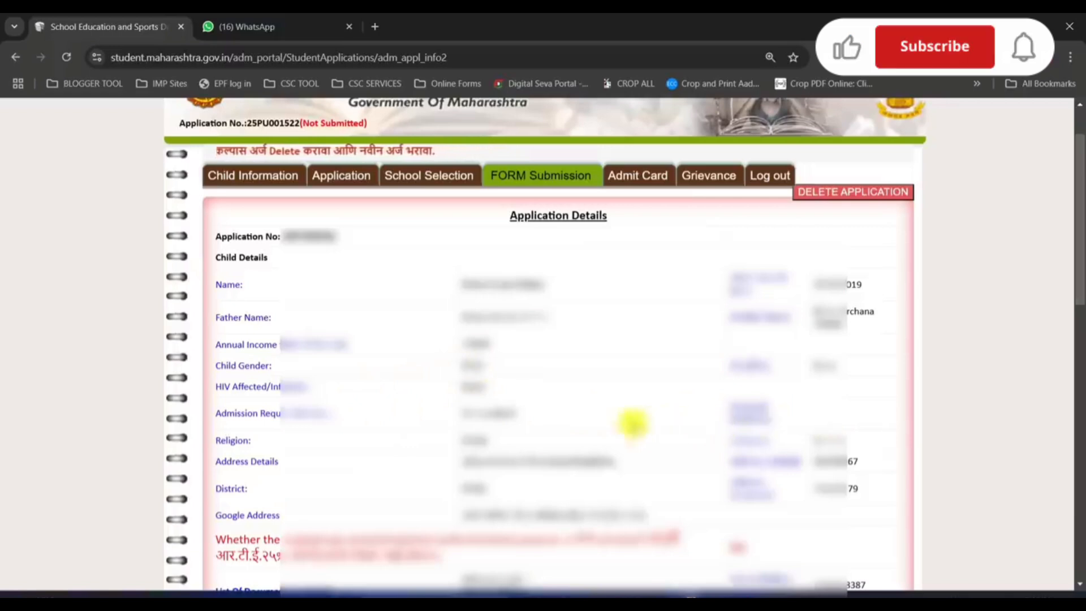
{"action": "scroll", "coordinate": [497, 358], "scroll_direction": "down", "scroll_amount": 5}
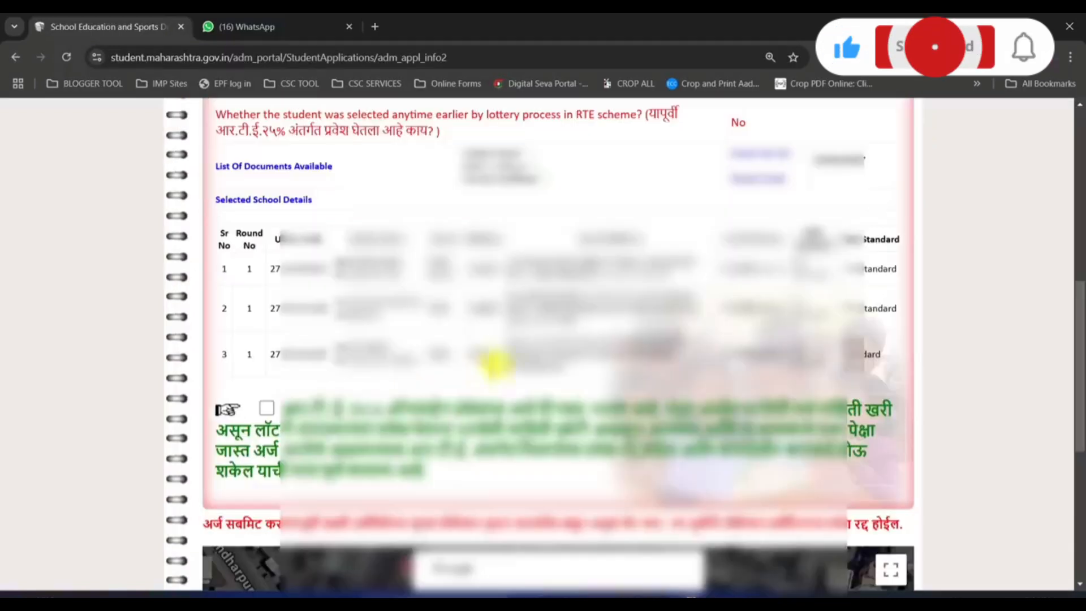
{"action": "left_click", "coordinate": [270, 409]}
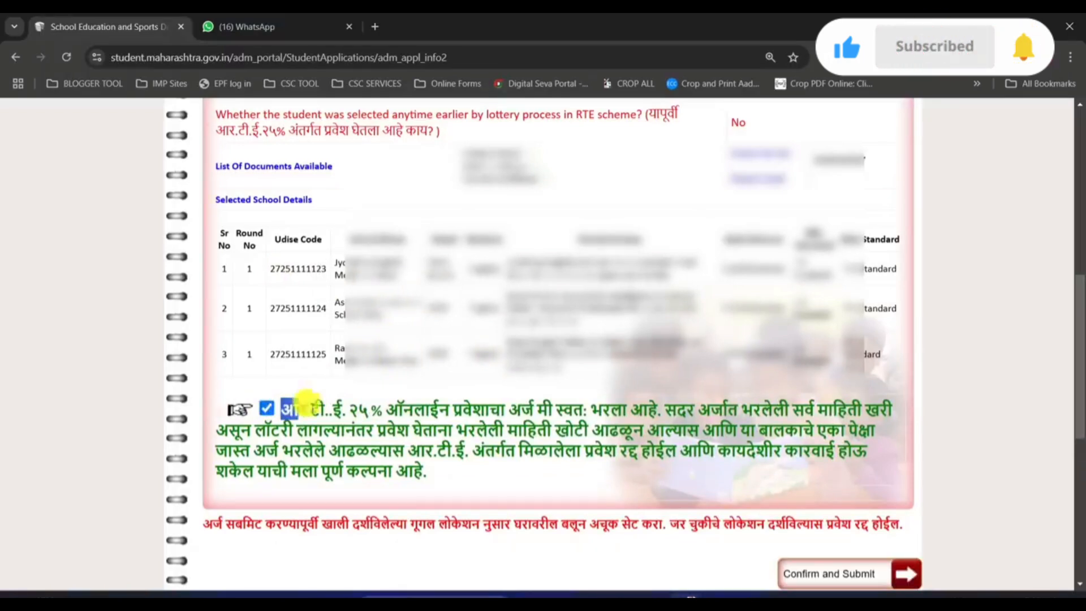
{"action": "left_click_drag", "start_coordinate": [307, 403], "coordinate": [725, 421]}
{"action": "left_click", "coordinate": [724, 442]}
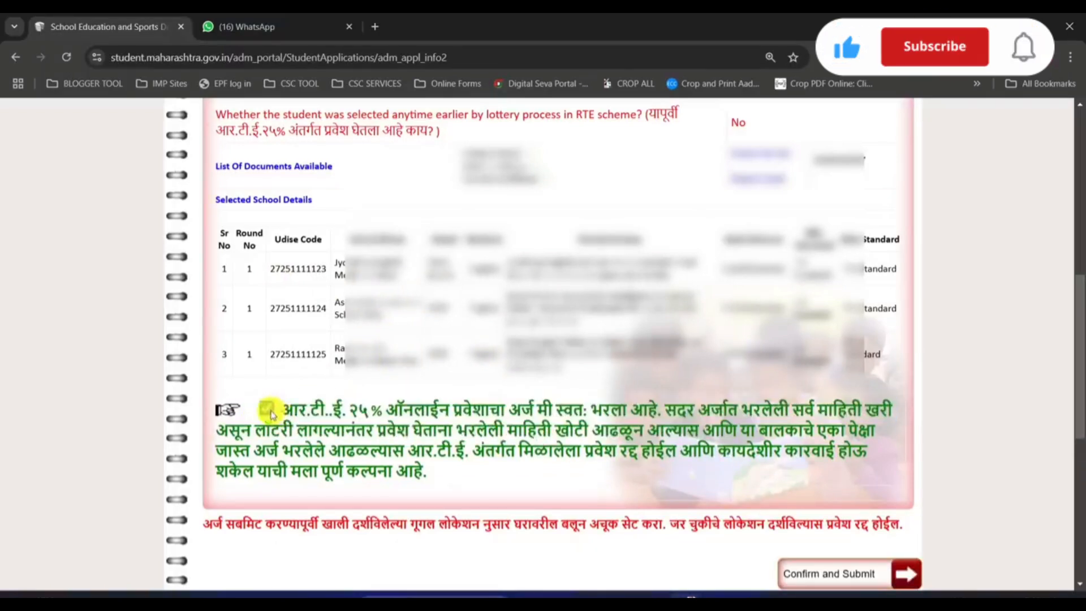
{"action": "left_click", "coordinate": [268, 408]}
{"action": "left_click", "coordinate": [268, 408]}
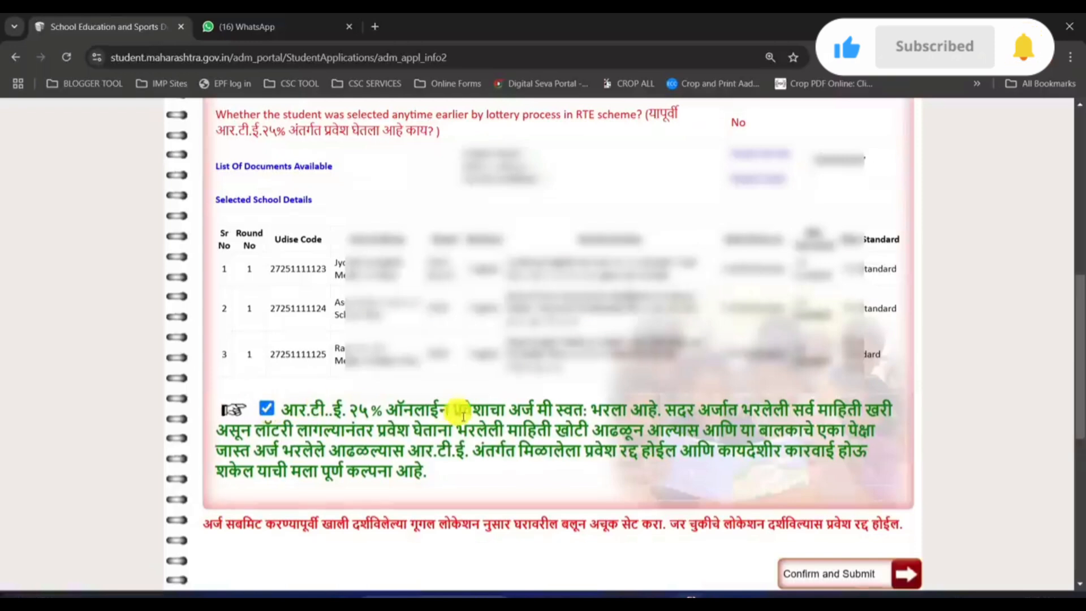
Step: Confirm and submit the application, then read and close the confirmation message
{"action": "scroll", "coordinate": [837, 503], "scroll_direction": "down", "scroll_amount": 1}
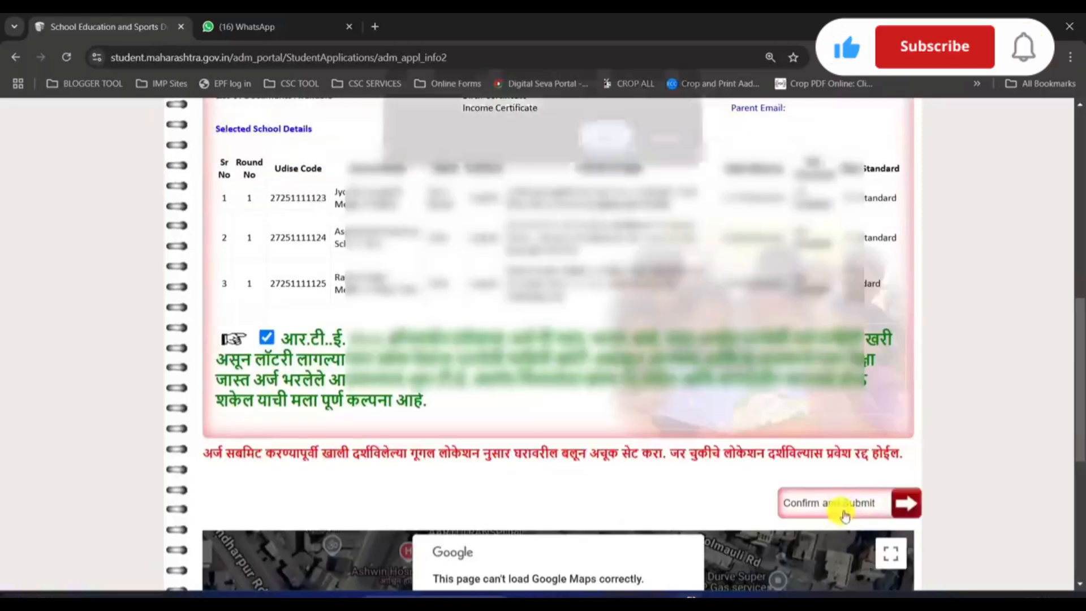
{"action": "left_click", "coordinate": [842, 506]}
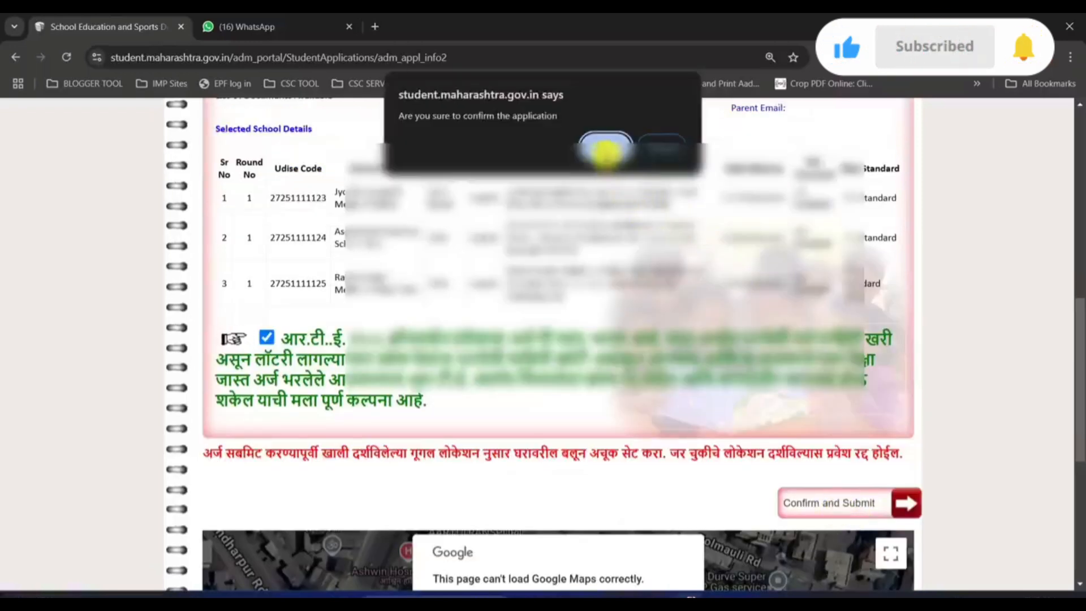
{"action": "left_click", "coordinate": [605, 152]}
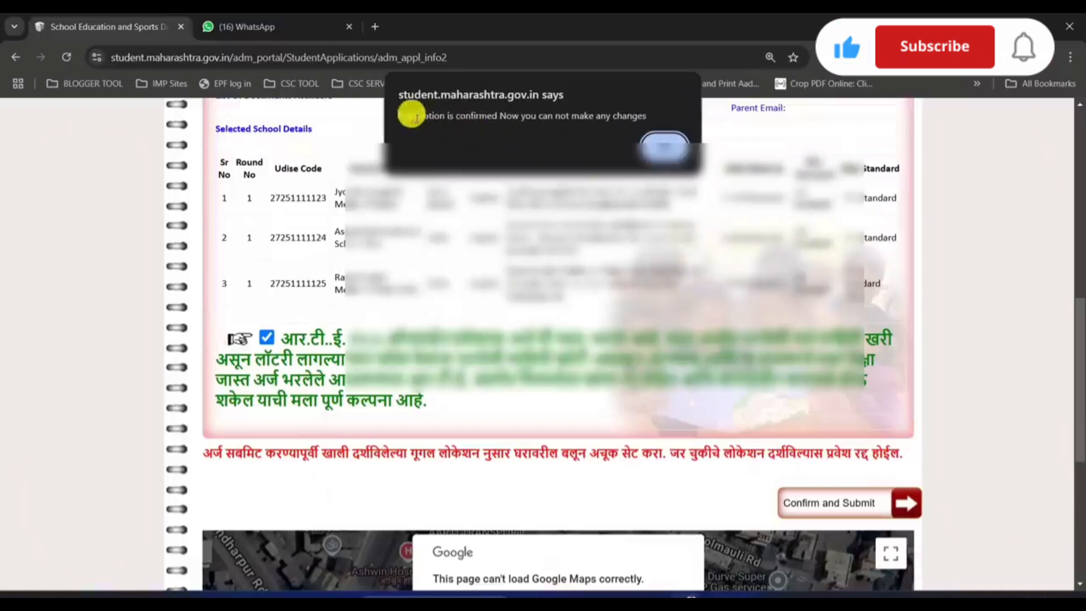
{"action": "left_click_drag", "start_coordinate": [400, 116], "coordinate": [624, 116]}
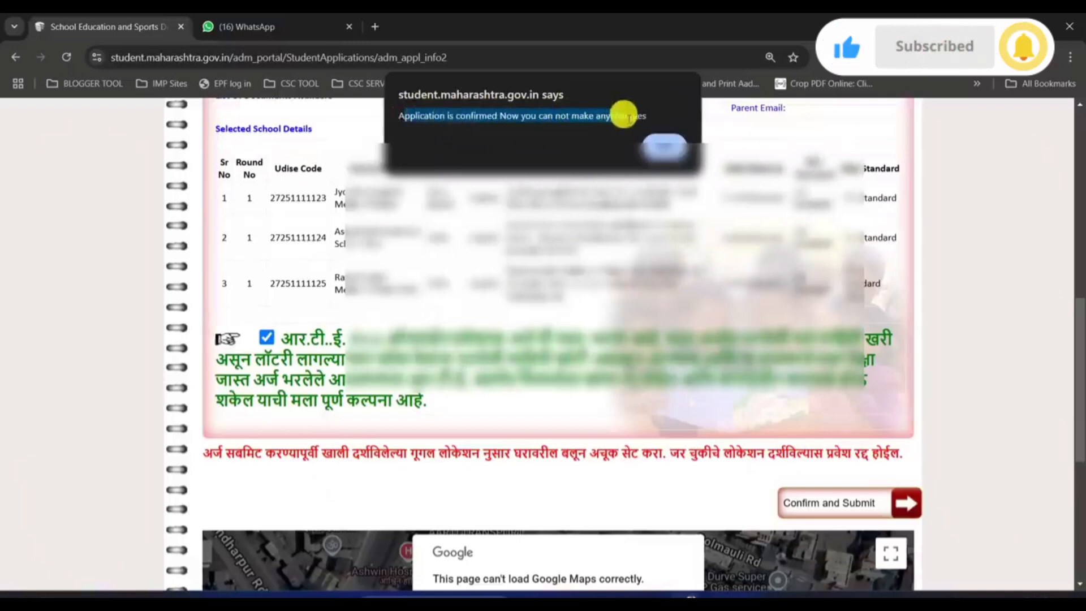
{"action": "triple_click", "coordinate": [596, 112]}
{"action": "left_click", "coordinate": [596, 112]}
{"action": "triple_click", "coordinate": [566, 116]}
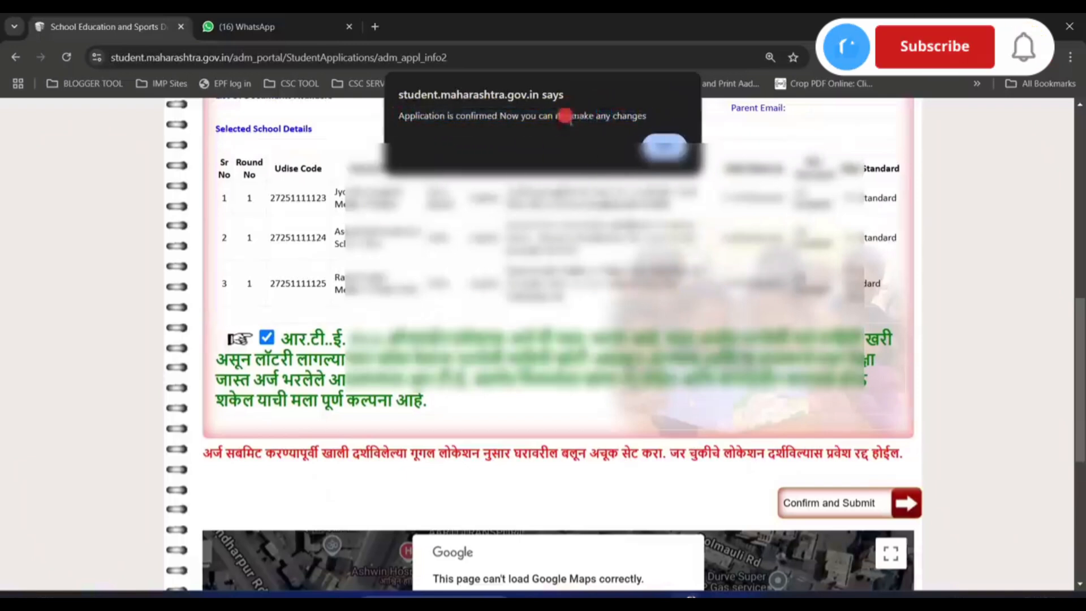
{"action": "left_click", "coordinate": [663, 148]}
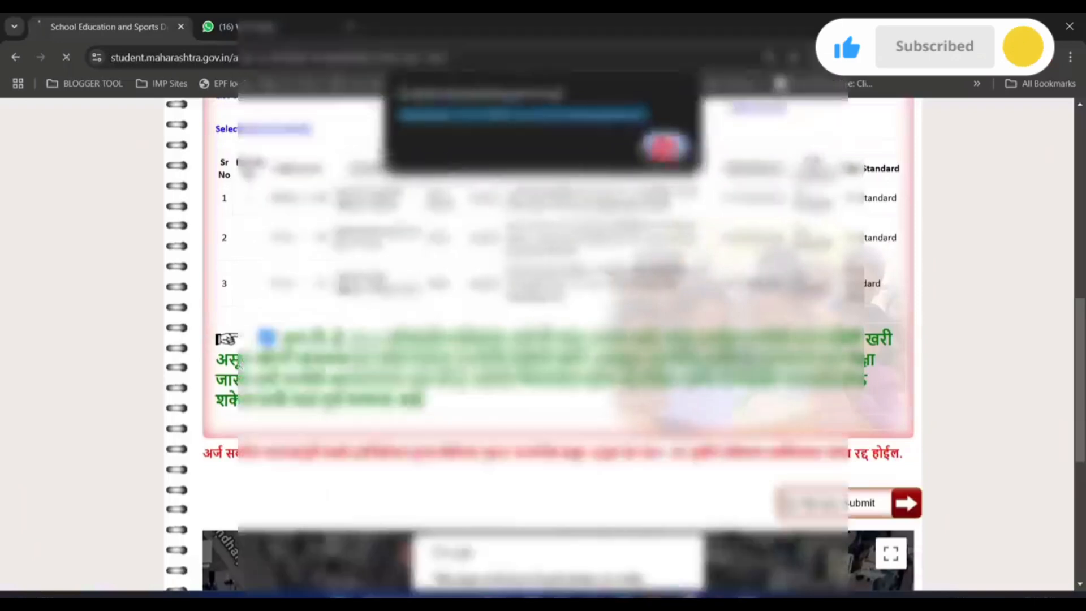
Step: Open the submitted application's printable summary report and look through both of its pages
{"action": "scroll", "coordinate": [551, 245], "scroll_direction": "down", "scroll_amount": 6}
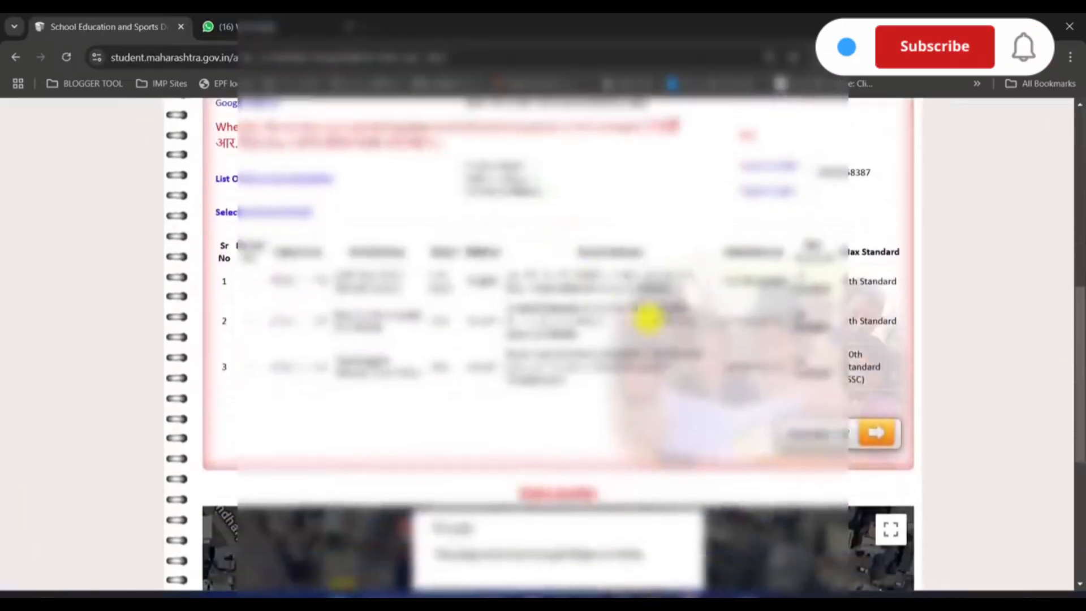
{"action": "left_click", "coordinate": [817, 440]}
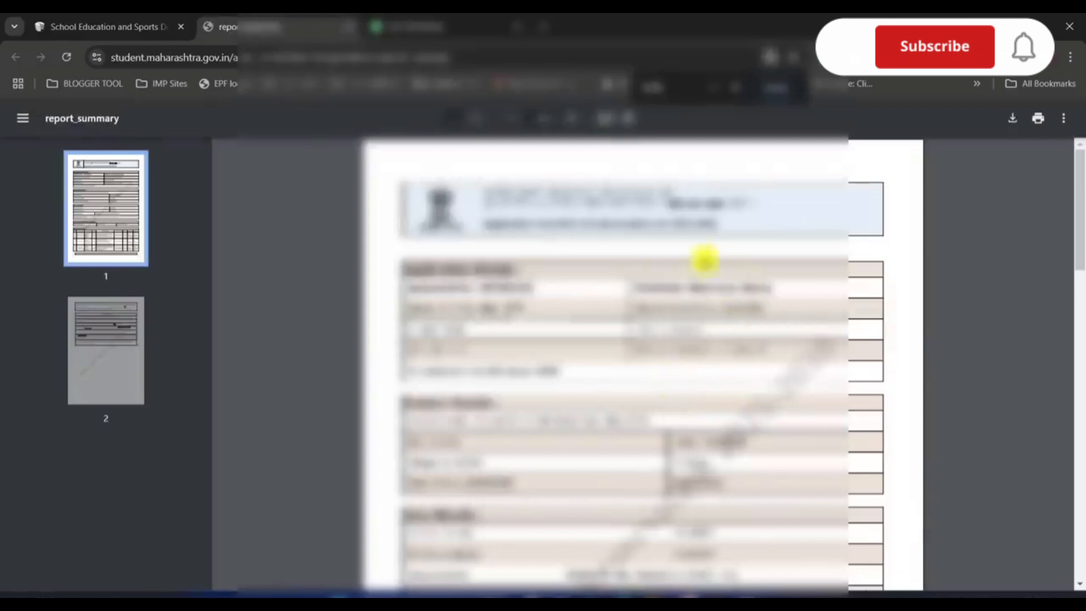
{"action": "scroll", "coordinate": [791, 334], "scroll_direction": "down", "scroll_amount": 5}
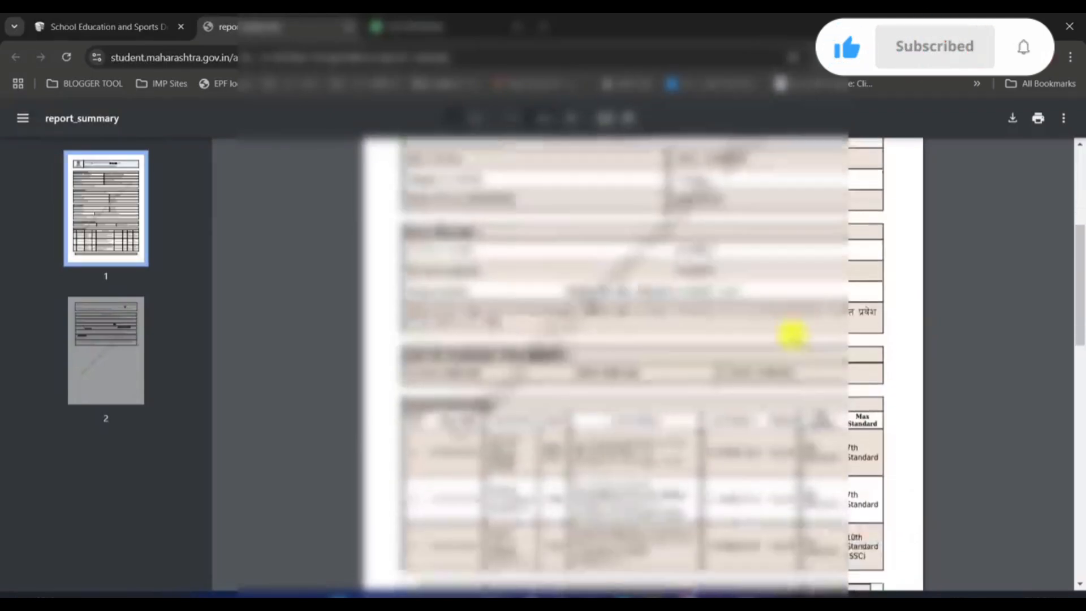
{"action": "scroll", "coordinate": [791, 334], "scroll_direction": "down", "scroll_amount": 9}
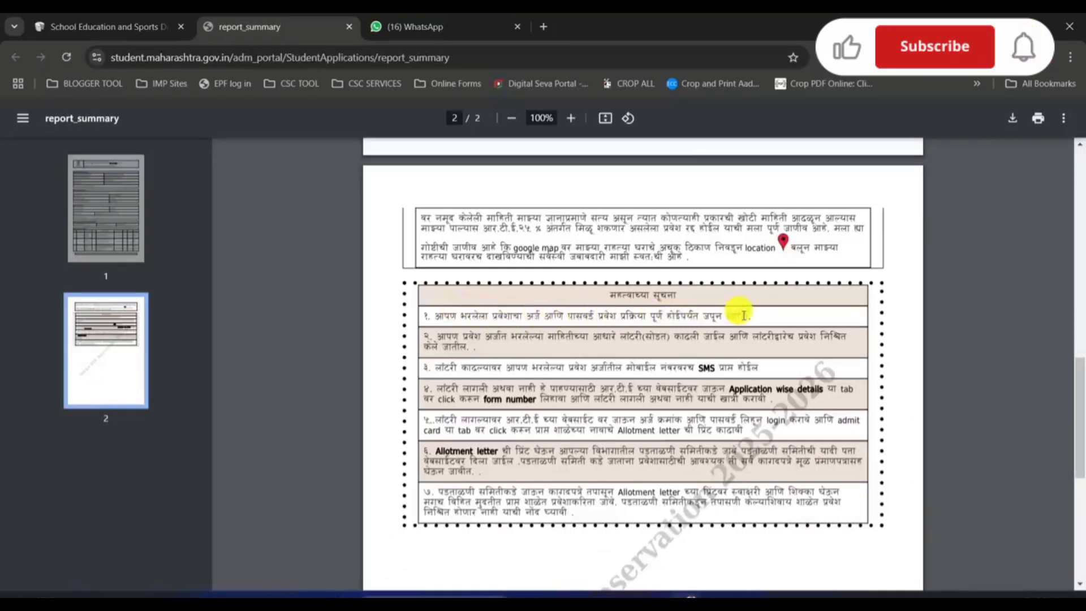
Step: Read the important instructions on the report's second page about keeping the application and password safe and the lottery process
{"action": "left_click_drag", "start_coordinate": [745, 316], "coordinate": [540, 338]}
{"action": "left_click", "coordinate": [445, 333]}
{"action": "left_click_drag", "start_coordinate": [629, 332], "coordinate": [690, 338]}
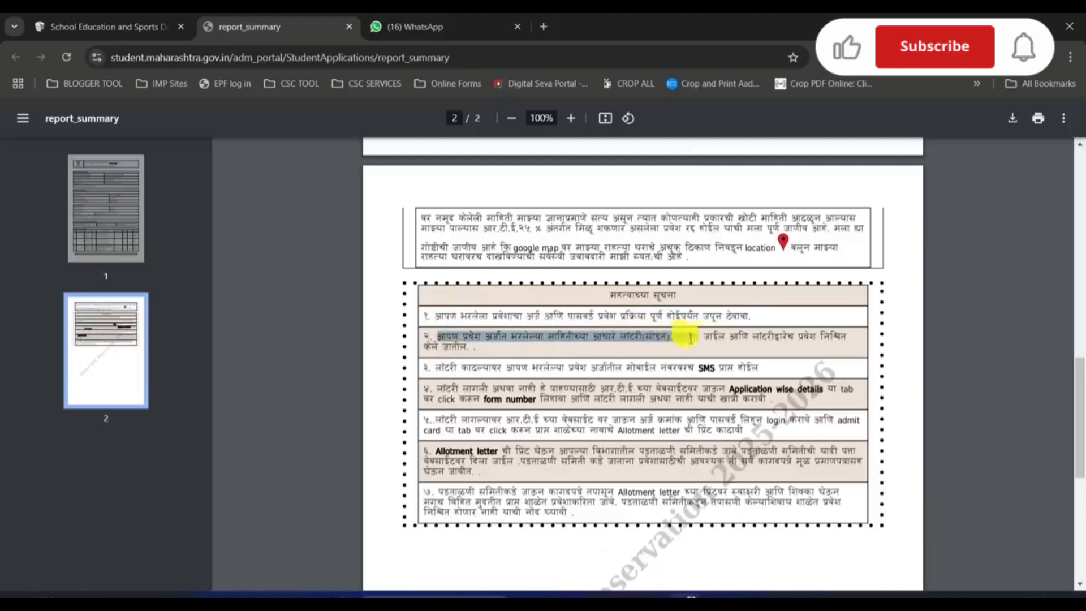
{"action": "left_click", "coordinate": [735, 337]}
{"action": "left_click_drag", "start_coordinate": [841, 338], "coordinate": [423, 343]}
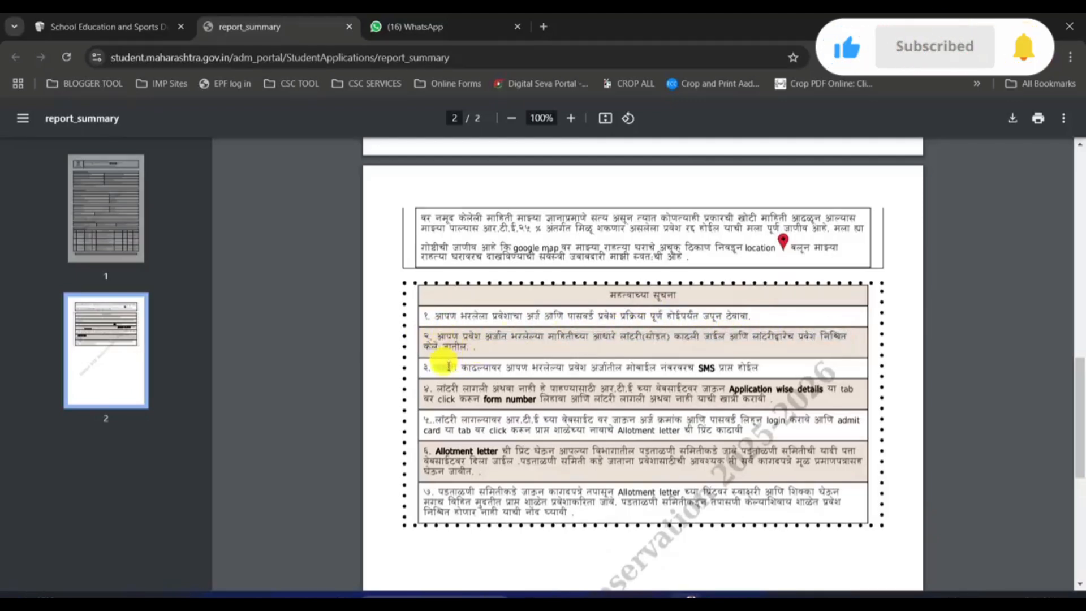